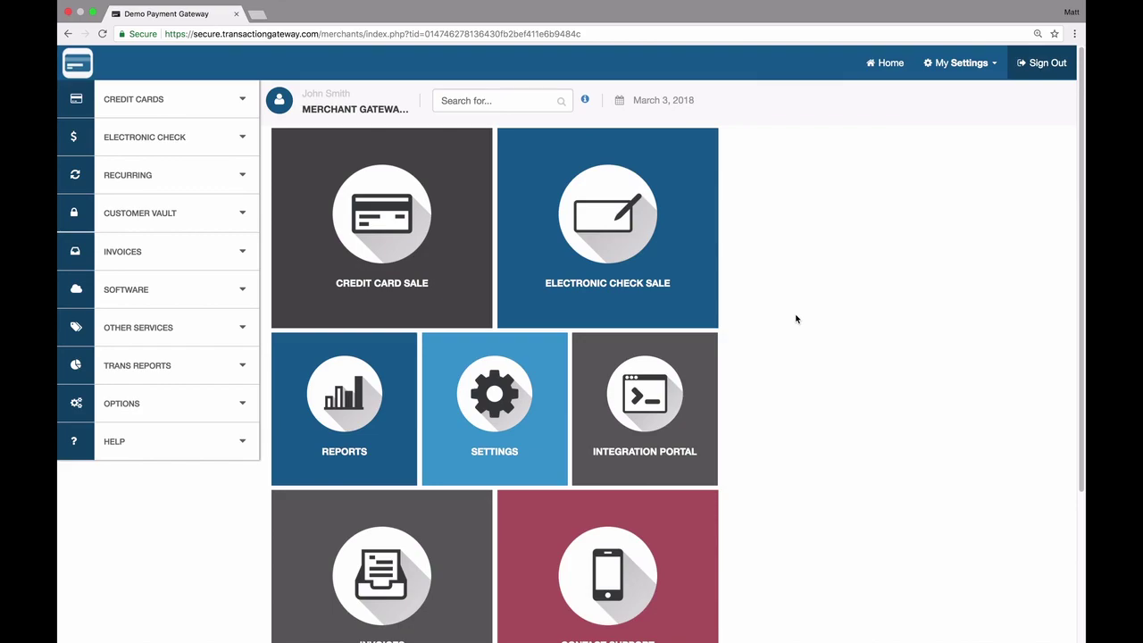
# Download the QuickBooks SyncPay plug-in from the merchant panel's QuickBooks integration page.
pyautogui.click(225, 328)
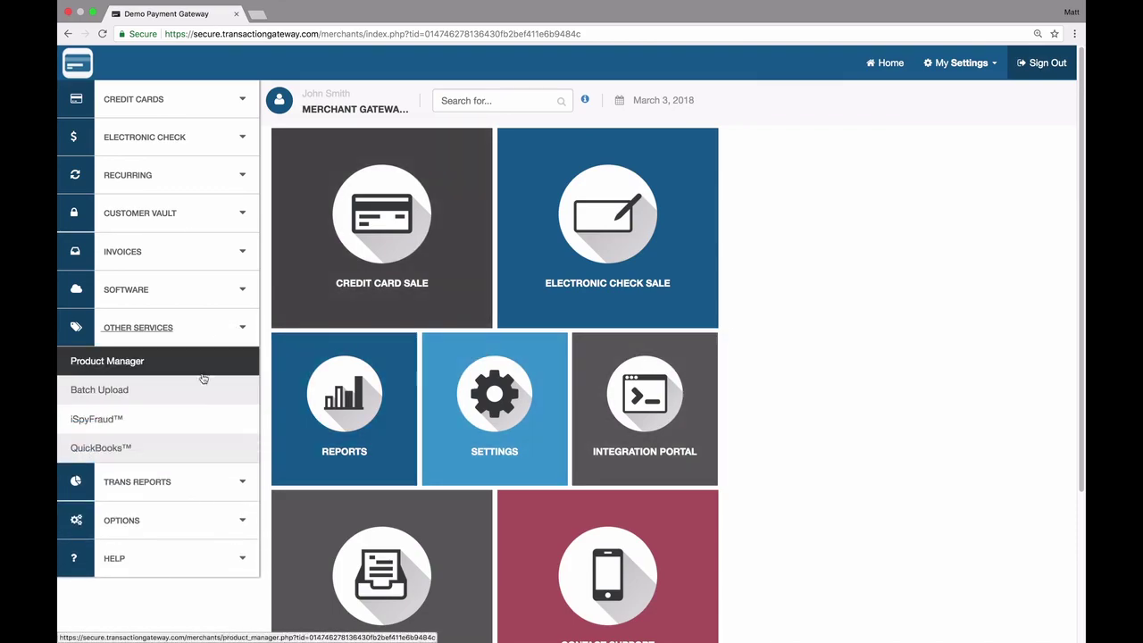
pyautogui.click(181, 451)
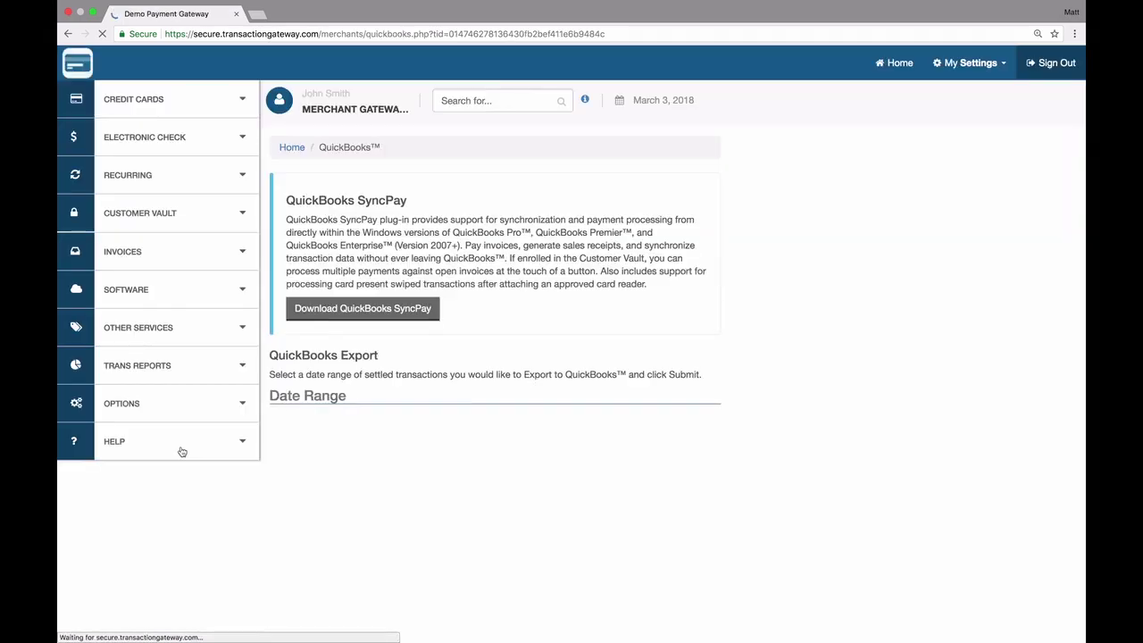
pyautogui.click(350, 313)
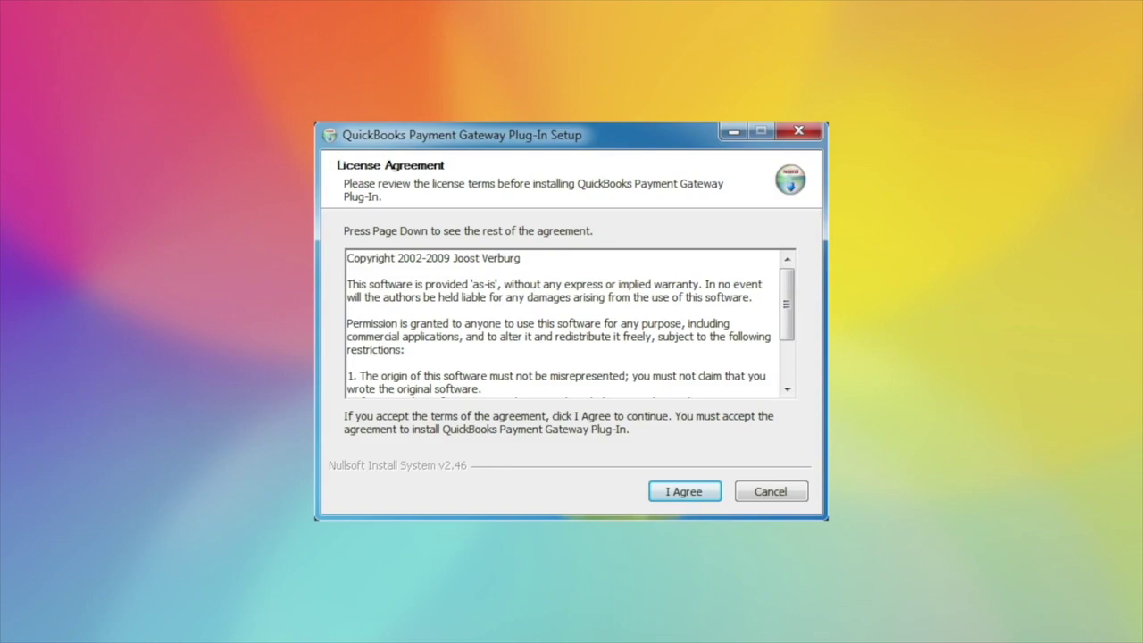
# Accept the plug-in licence and install it to the default folder.
pyautogui.press('Return')
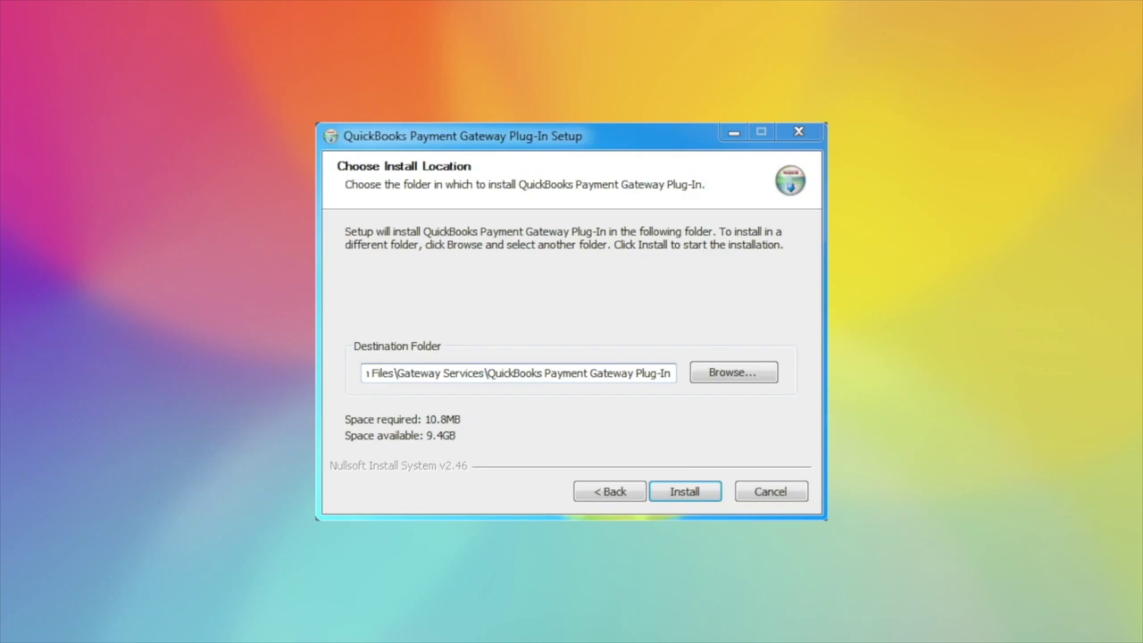
pyautogui.click(682, 492)
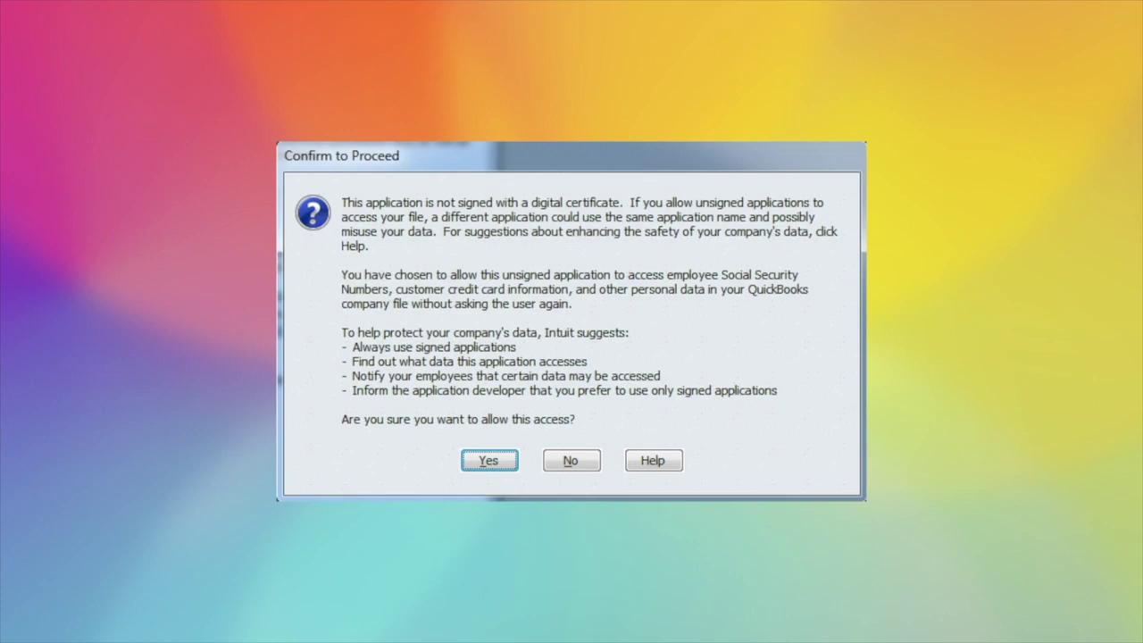
# Allow the unsigned Payment Gateway Plug-In to access the Test 2 company data and finish setup.
pyautogui.click(460, 465)
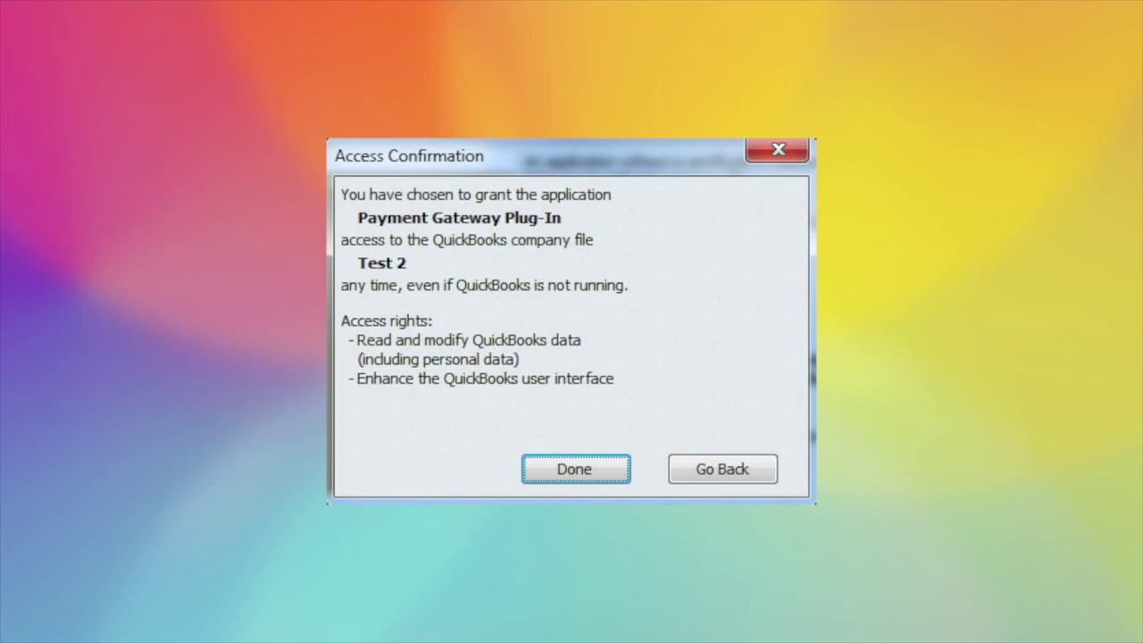
pyautogui.click(576, 469)
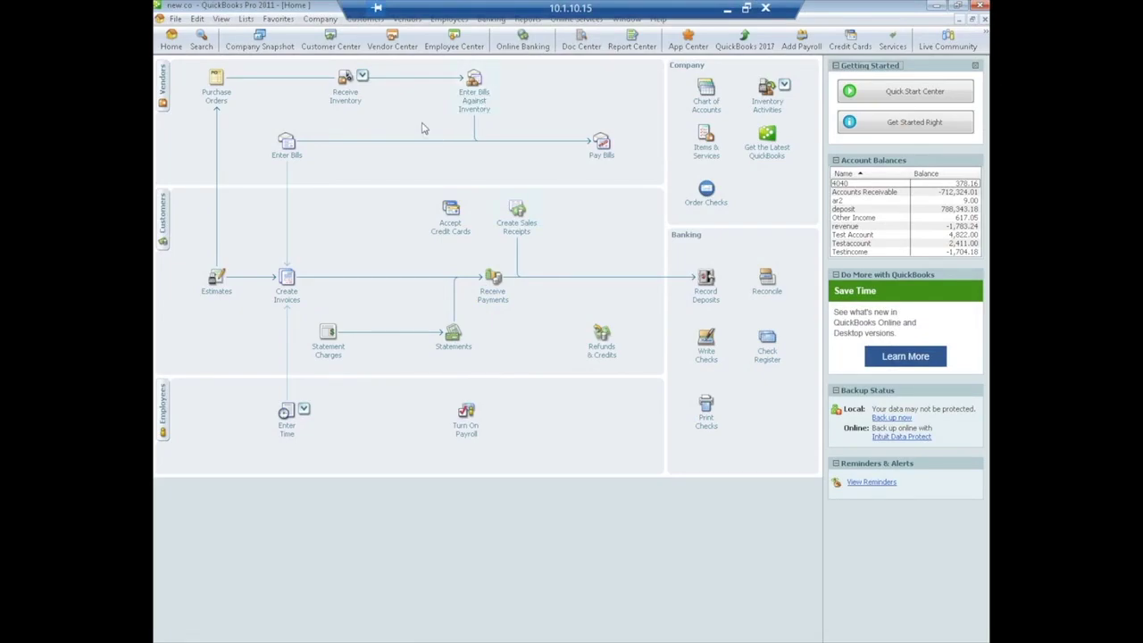
# Check the plug-in's gateway login and receipt printer settings, then save the configuration.
pyautogui.click(364, 21)
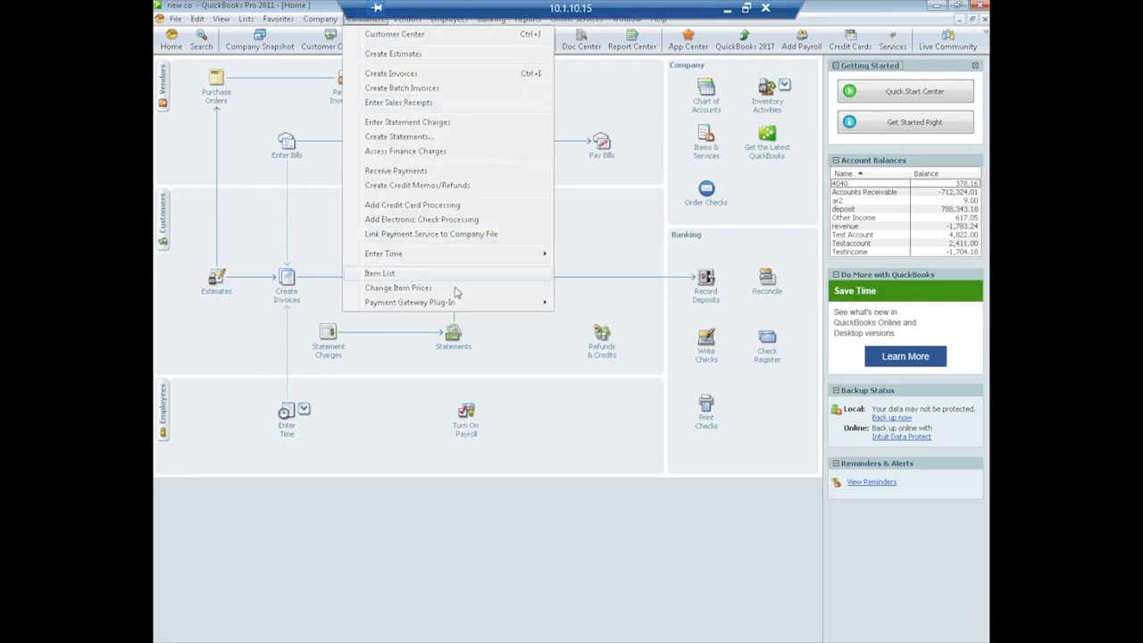
pyautogui.moveTo(409, 302)
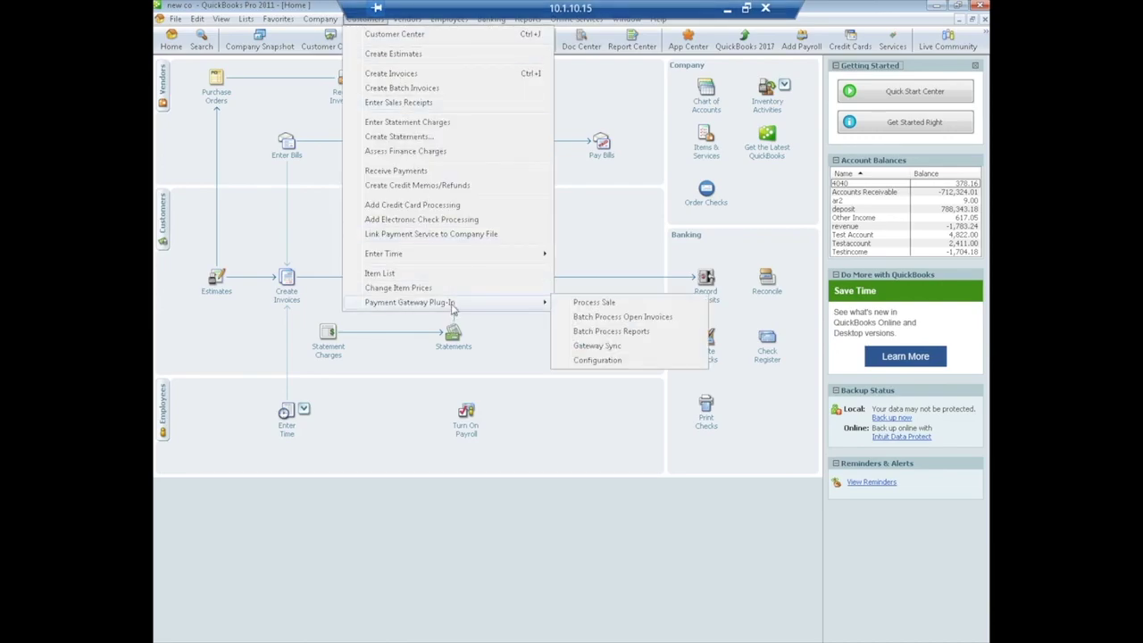
pyautogui.click(602, 364)
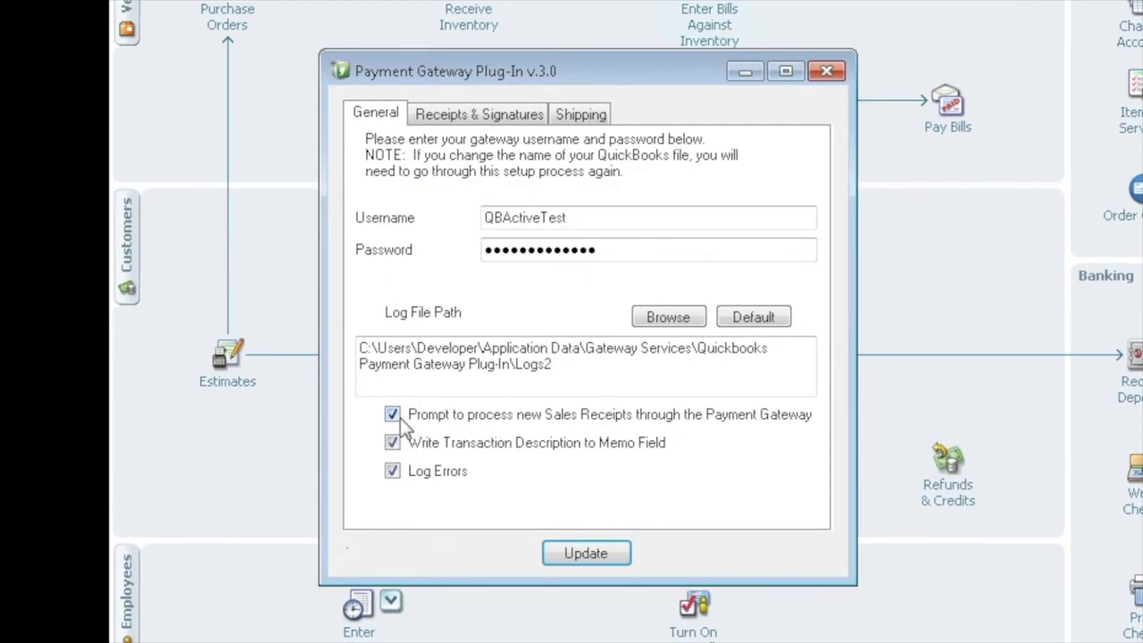
pyautogui.click(464, 116)
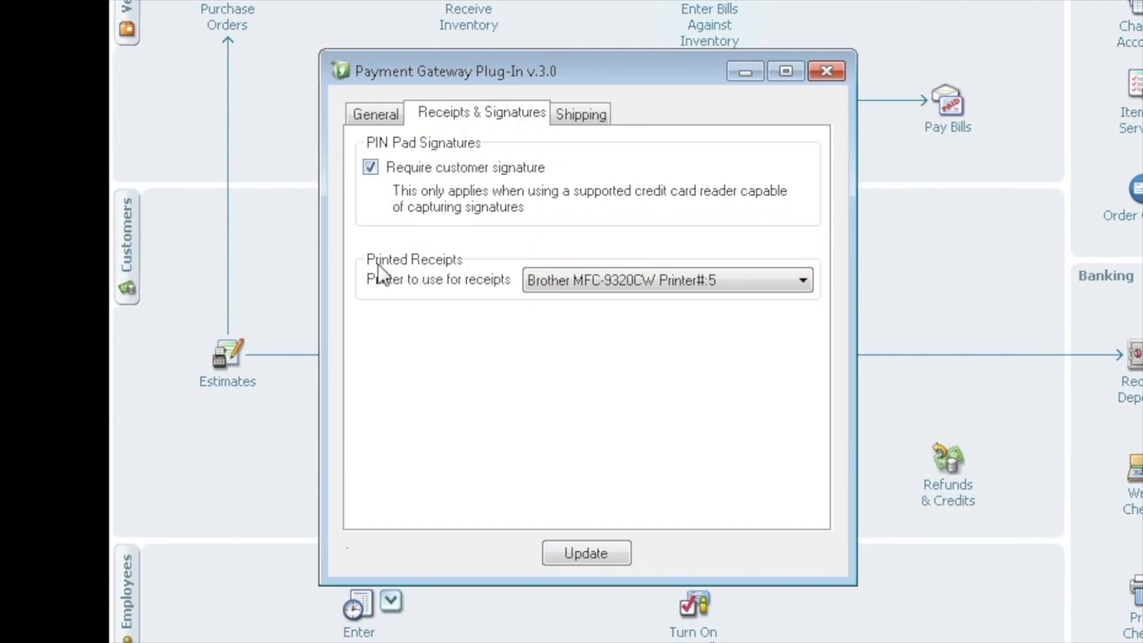
pyautogui.click(805, 282)
pyautogui.click(805, 281)
pyautogui.click(380, 114)
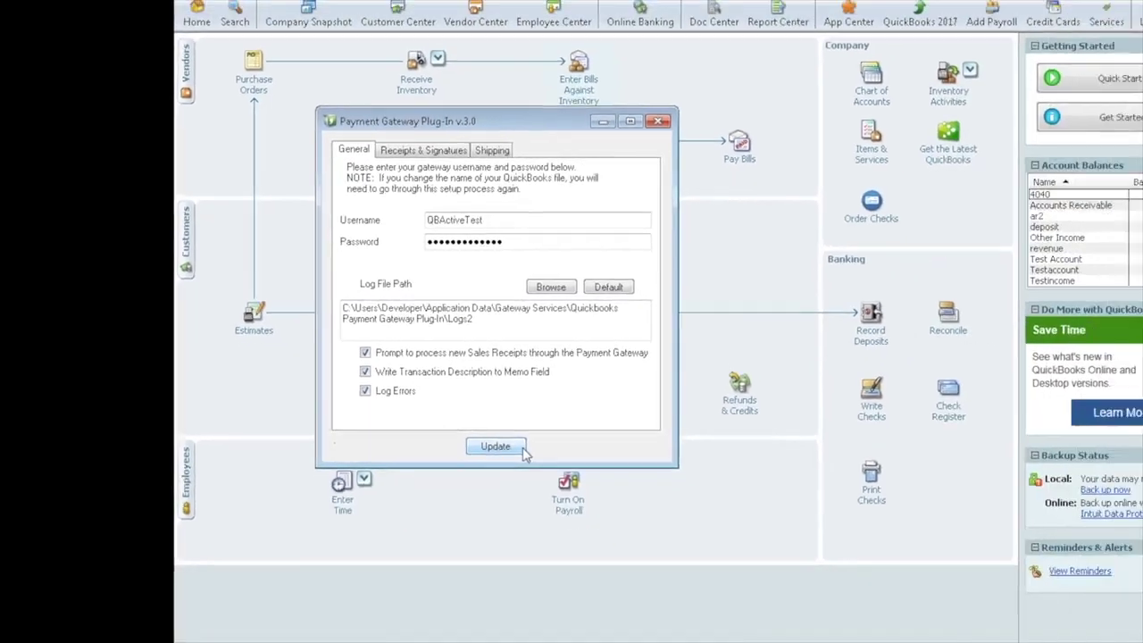
pyautogui.click(524, 450)
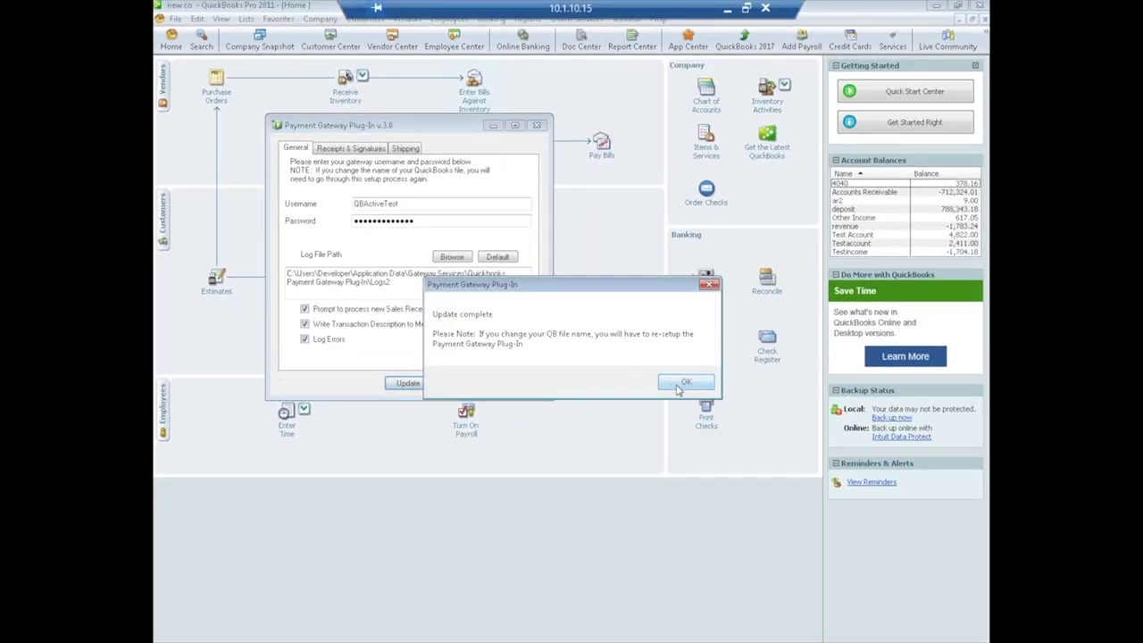
pyautogui.click(684, 382)
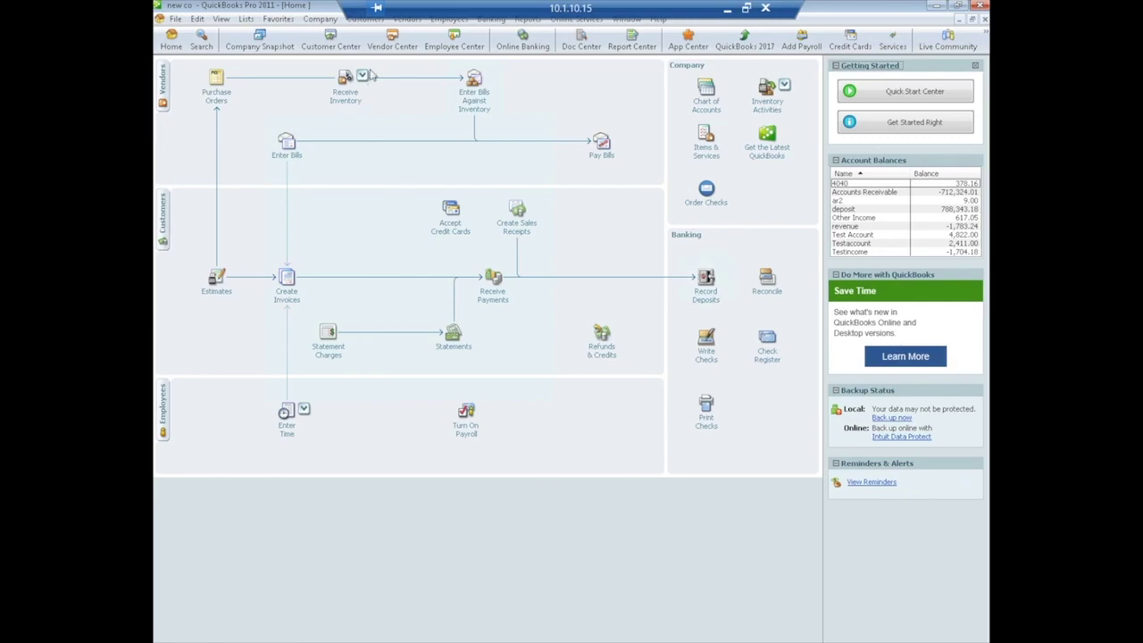
# Start a new sale from Customers > Payment Gateway Plug-In > Process Sale.
pyautogui.click(364, 21)
pyautogui.moveTo(410, 302)
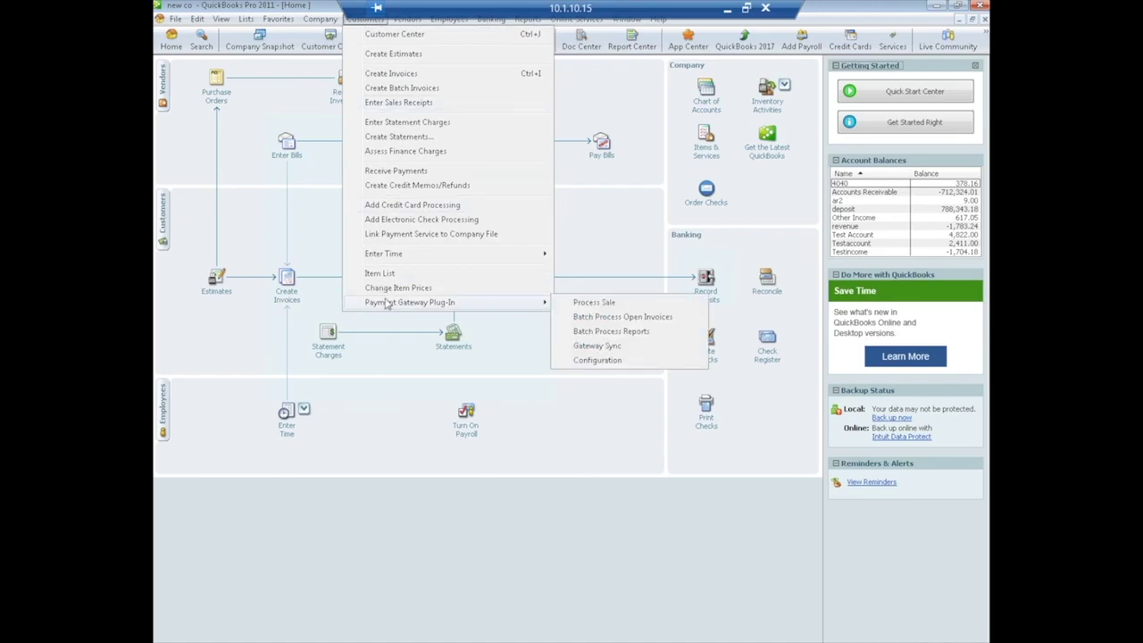
pyautogui.click(598, 306)
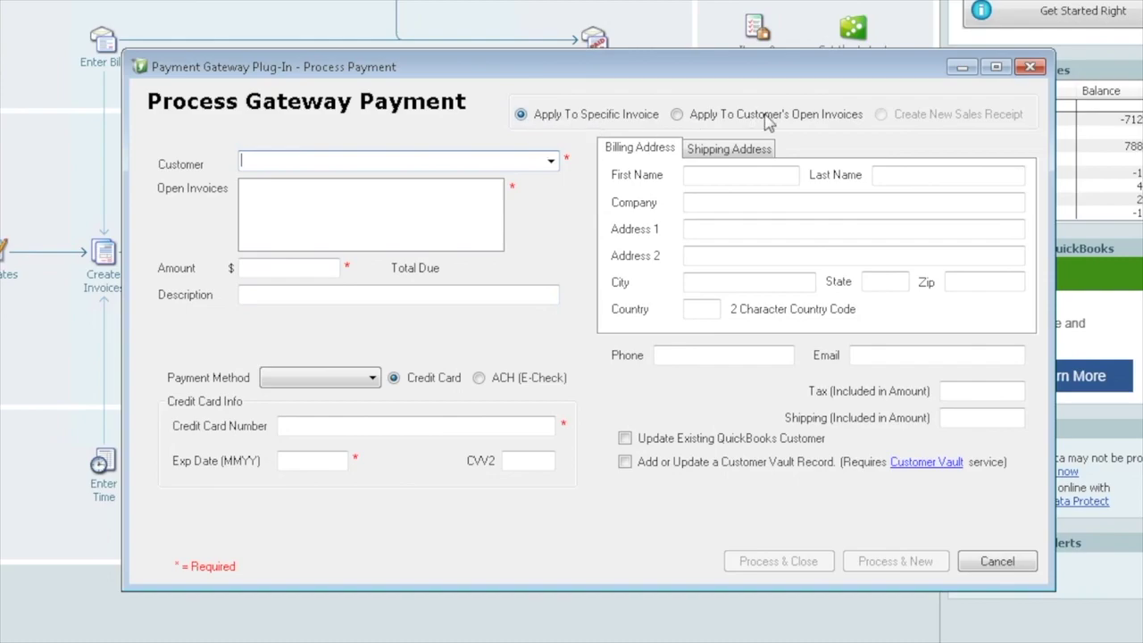
# Pick the customer and tick invoices 513, 524 and 526 for payment.
pyautogui.click(551, 163)
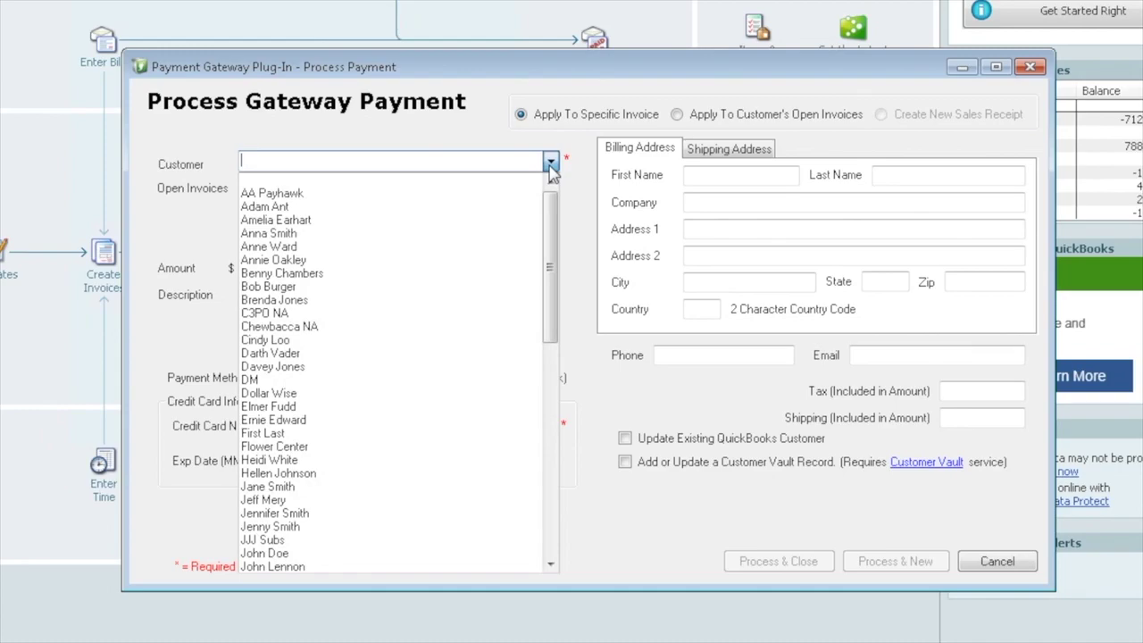
pyautogui.click(278, 235)
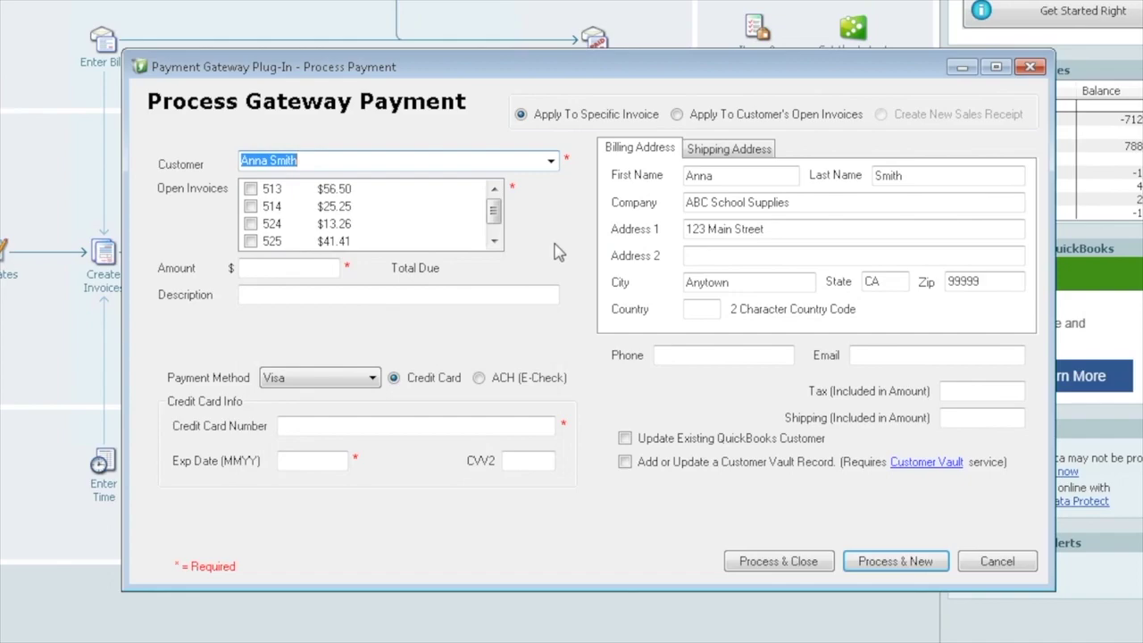
pyautogui.click(493, 240)
pyautogui.click(494, 191)
pyautogui.click(251, 189)
pyautogui.click(251, 223)
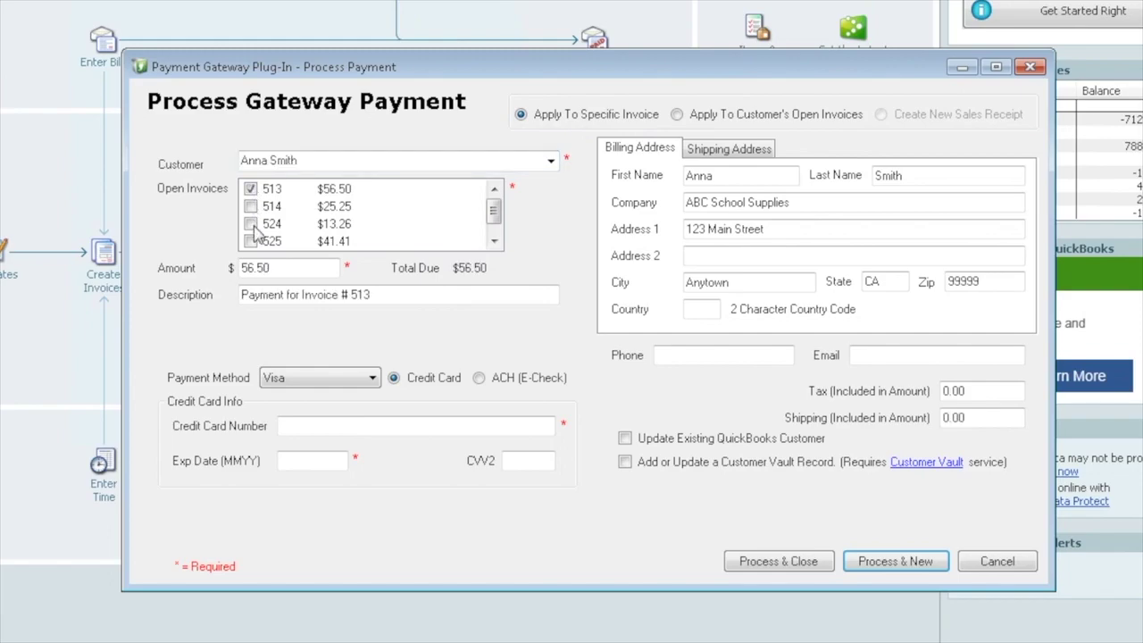
pyautogui.click(493, 241)
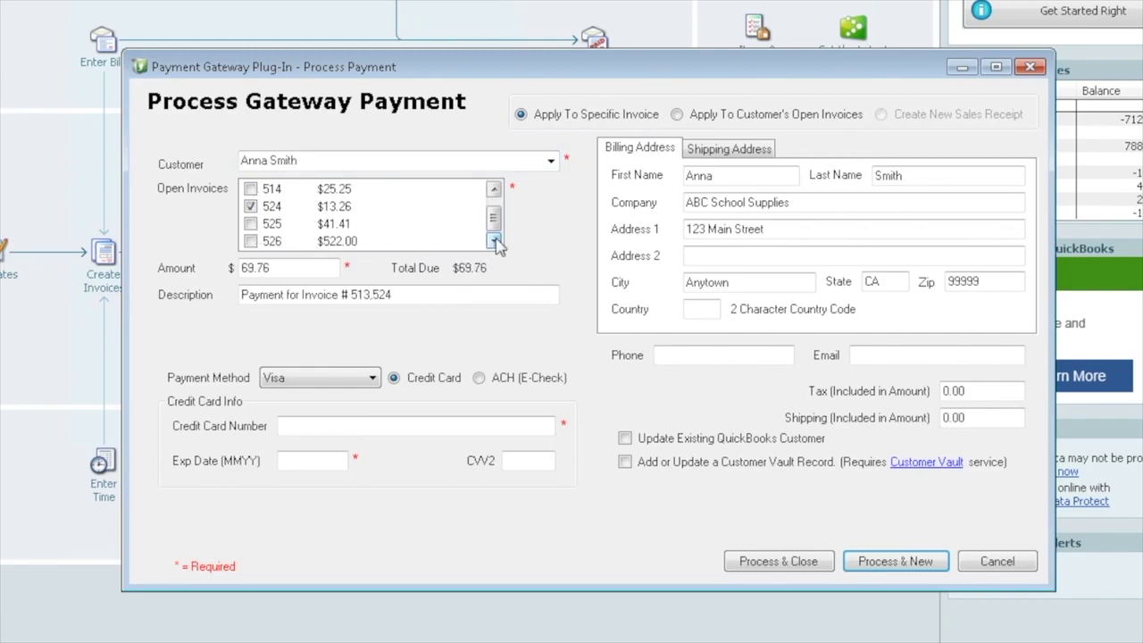
pyautogui.click(251, 241)
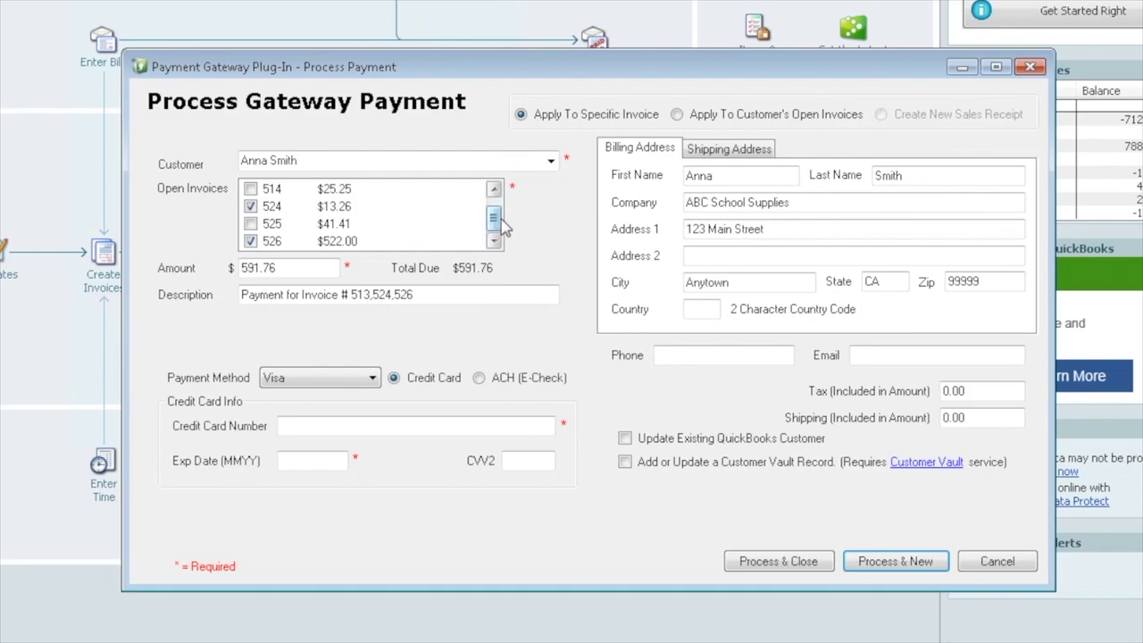
# Apply the payment to all the customer's open invoices with amount 300.00.
pyautogui.scroll(1, 497, 212)
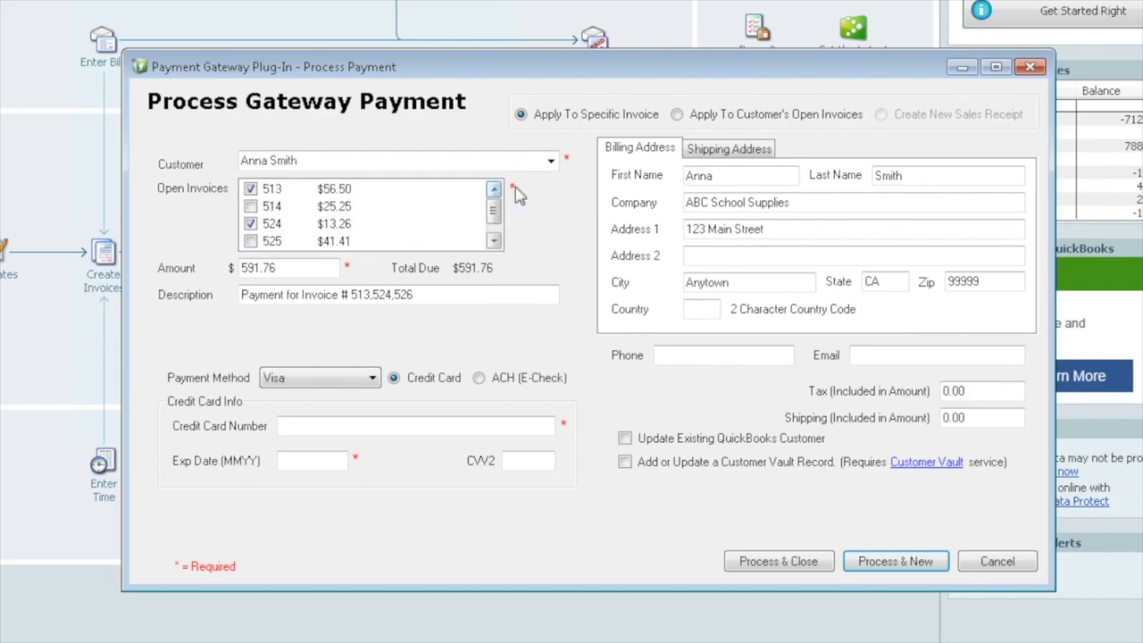
pyautogui.click(677, 114)
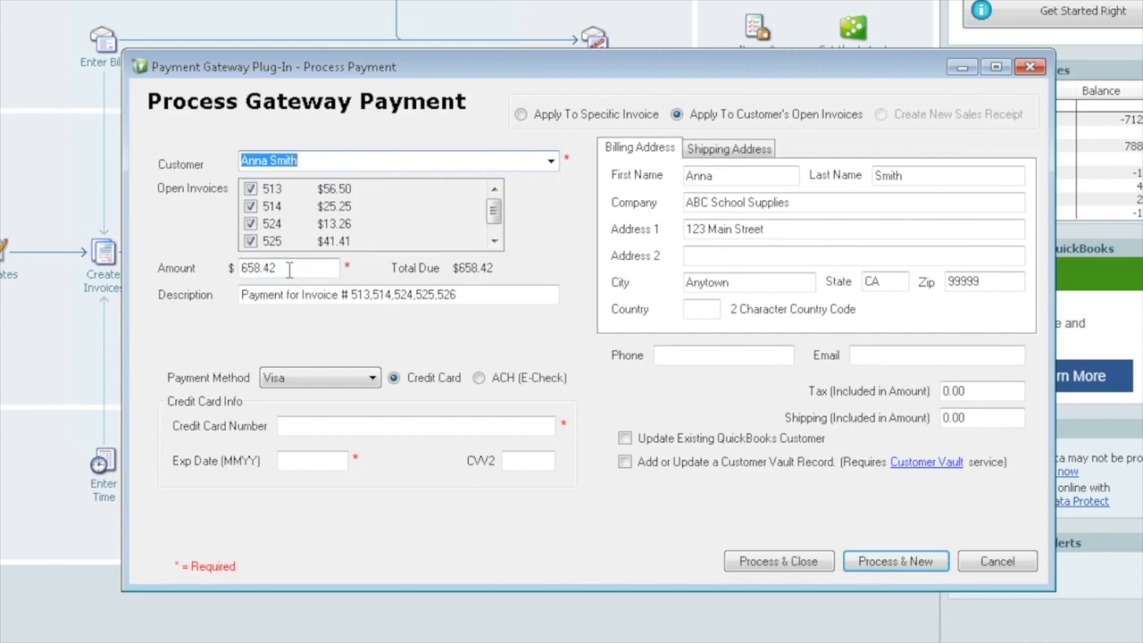
pyautogui.moveTo(293, 268); pyautogui.dragTo(194, 270)
pyautogui.write('3')
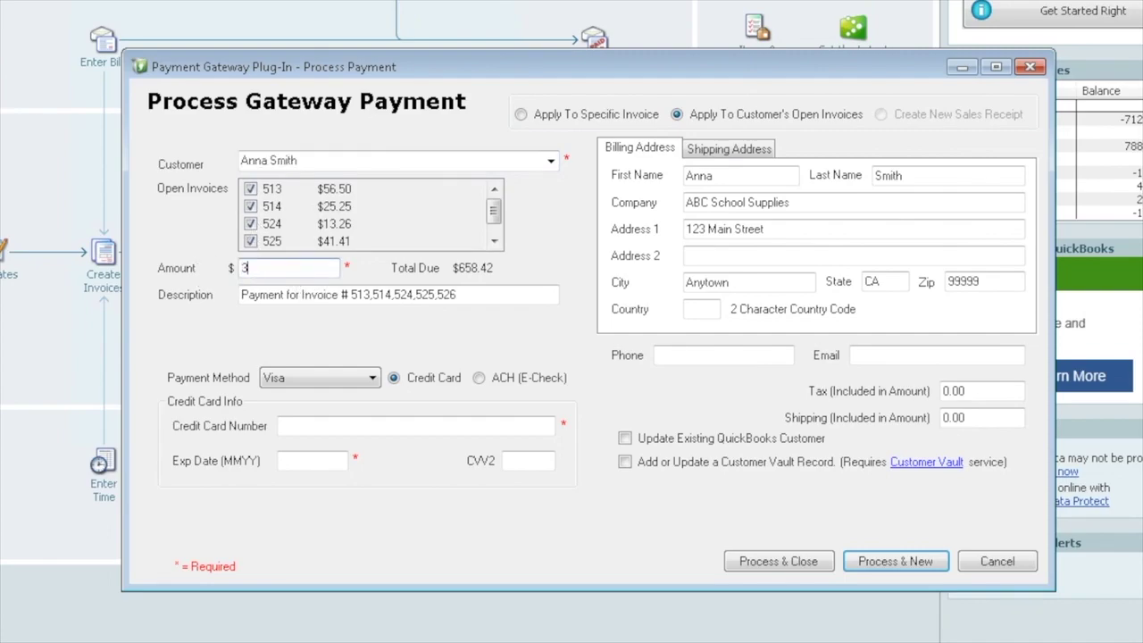
pyautogui.write('00.00')
# Apply the payment to invoice 513 only, for $56.50.
pyautogui.click(522, 116)
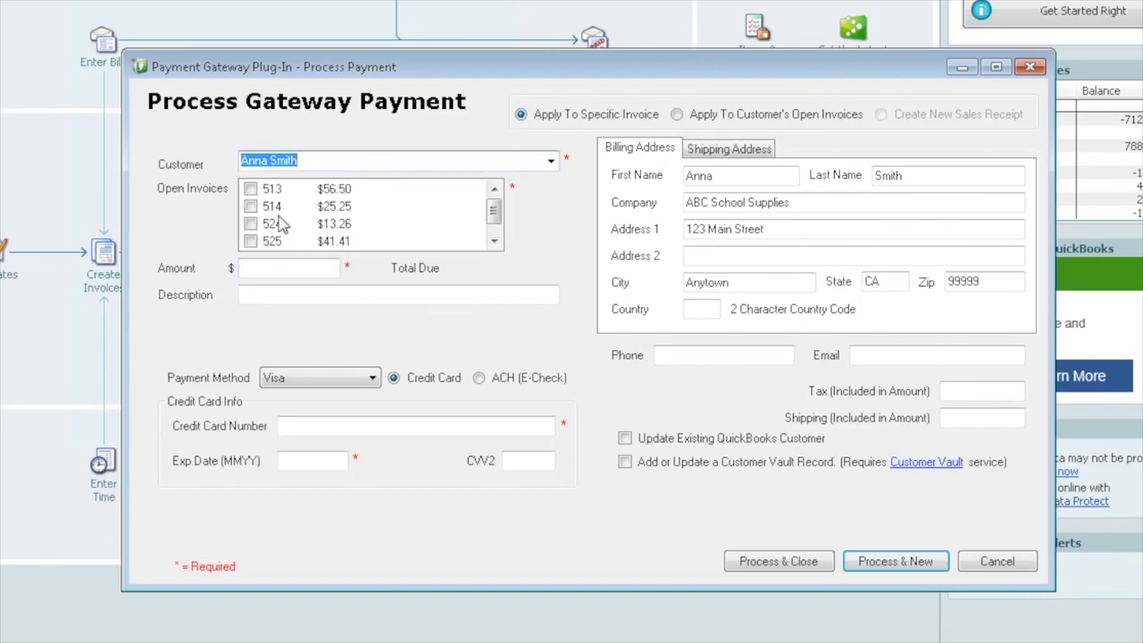
pyautogui.click(251, 190)
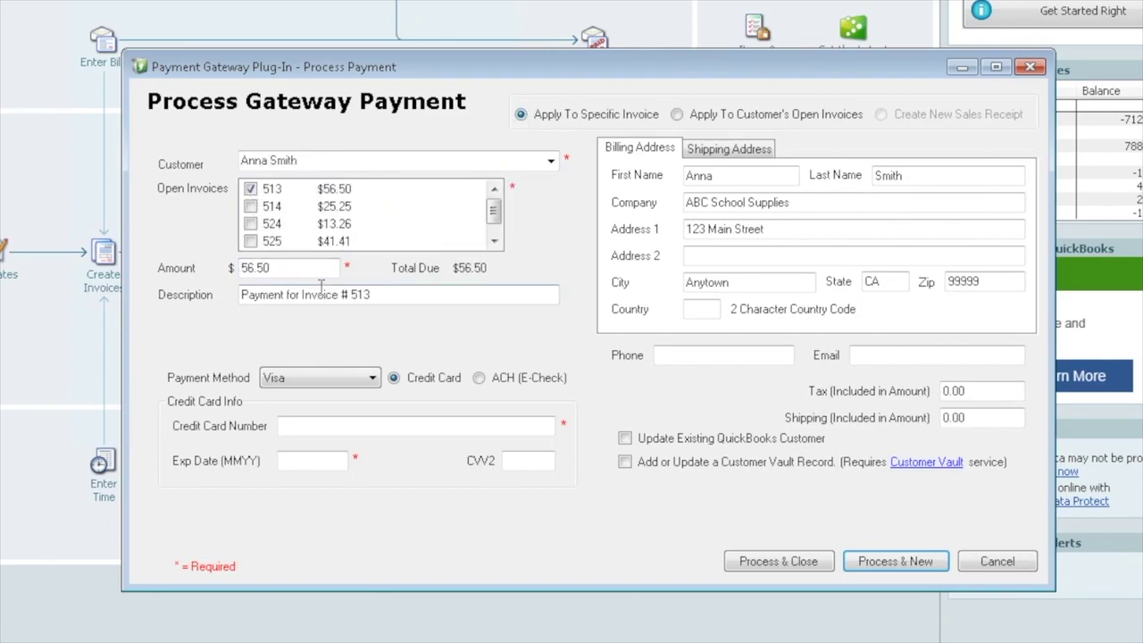
pyautogui.click(279, 268)
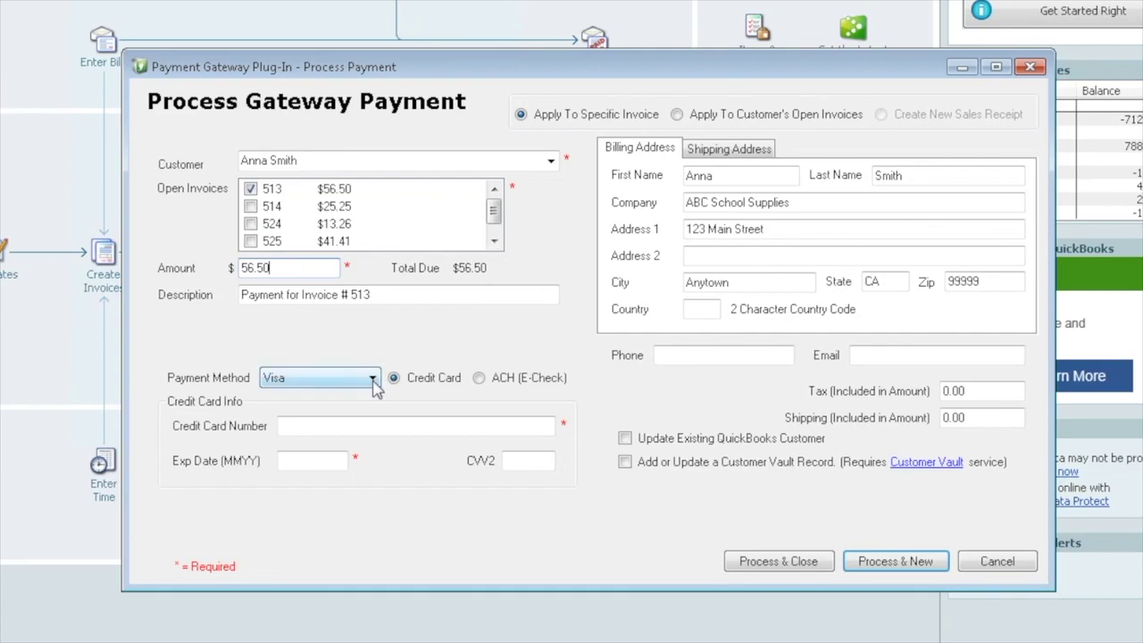
# Enter the Visa card number, expiry date and security code, and check the shipping address.
pyautogui.click(303, 427)
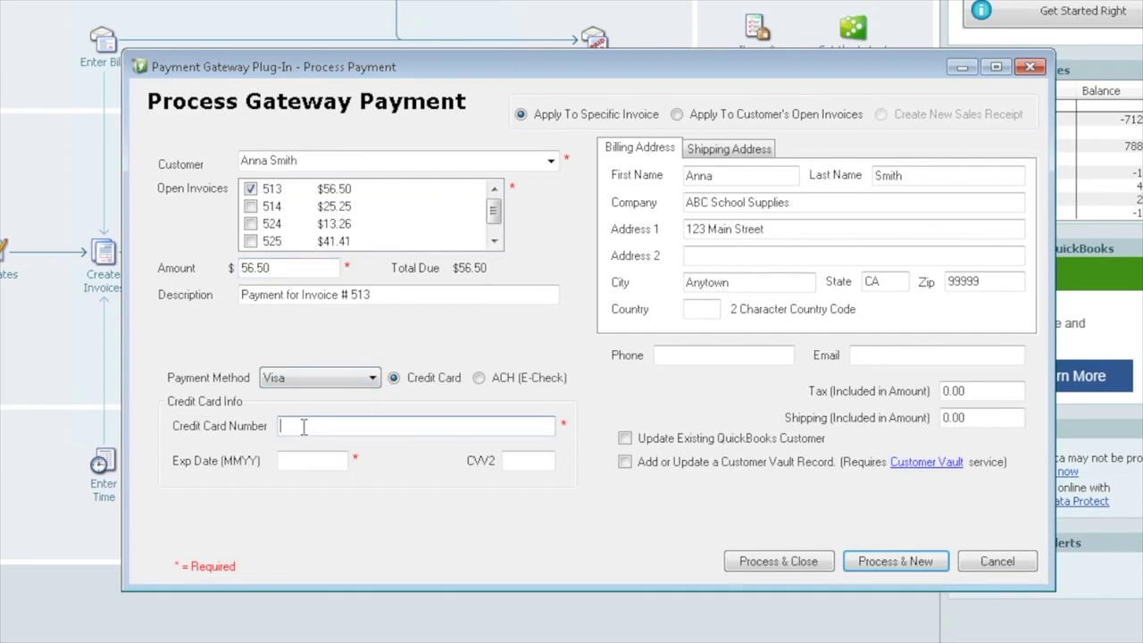
pyautogui.write('41')
pyautogui.write('1111111111')
pyautogui.write('1111')
pyautogui.press('Tab')
pyautogui.write('12')
pyautogui.write('18')
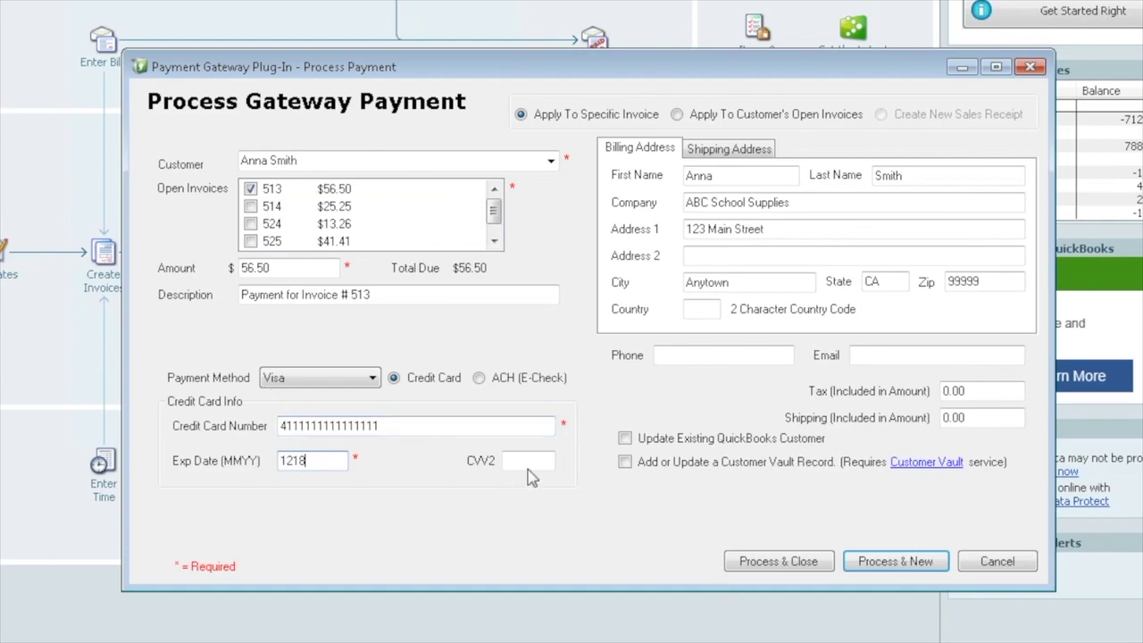
pyautogui.click(525, 460)
pyautogui.write('999')
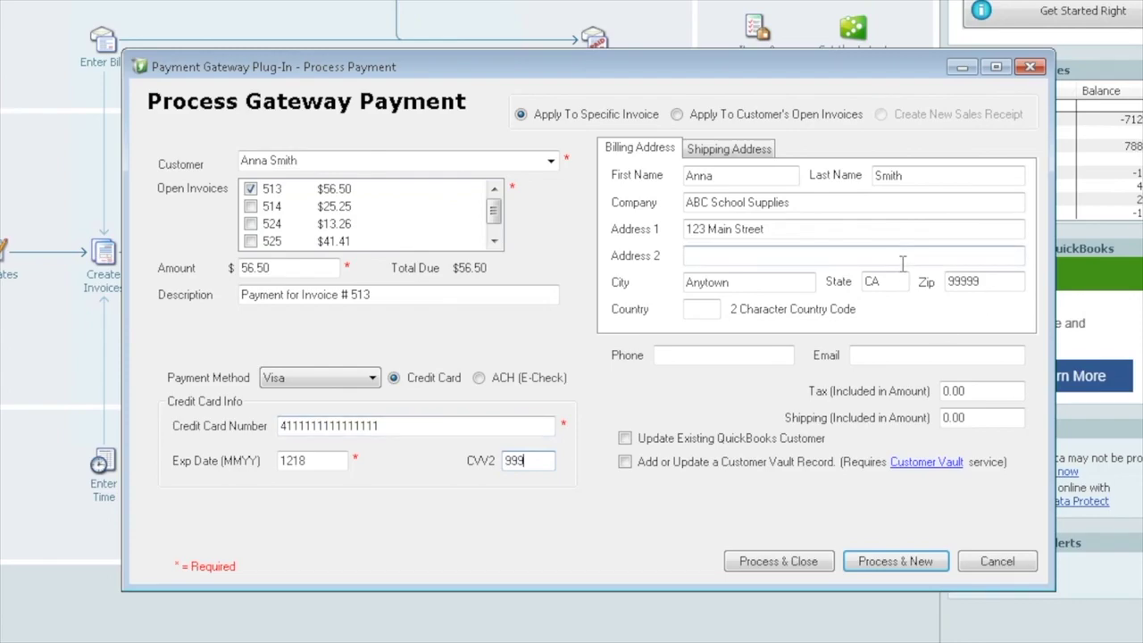
pyautogui.click(750, 152)
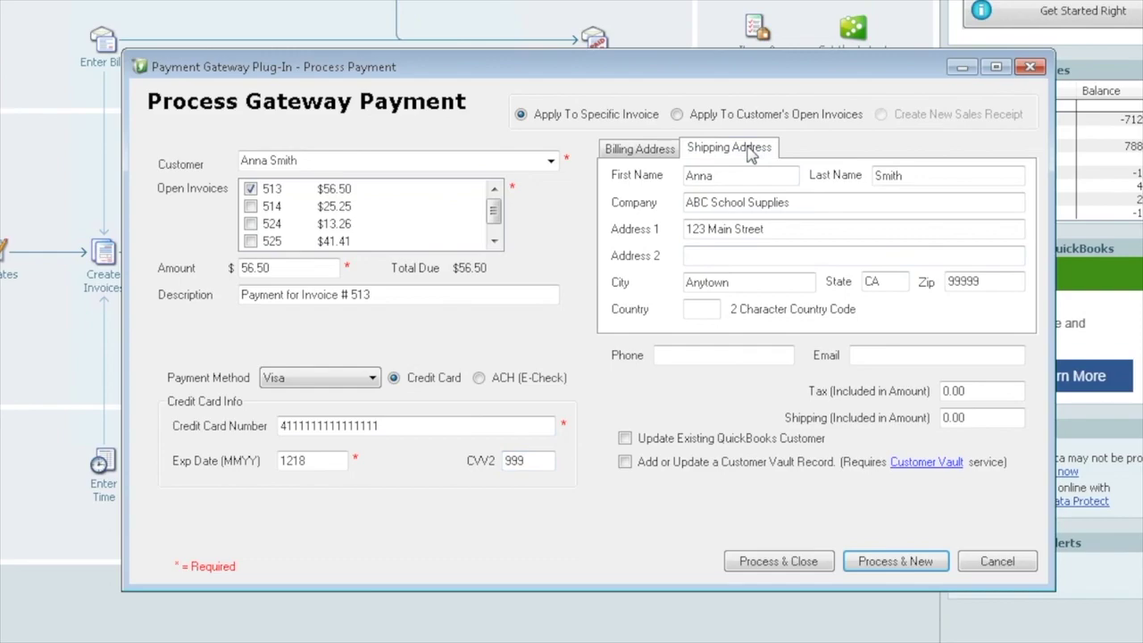
pyautogui.click(625, 148)
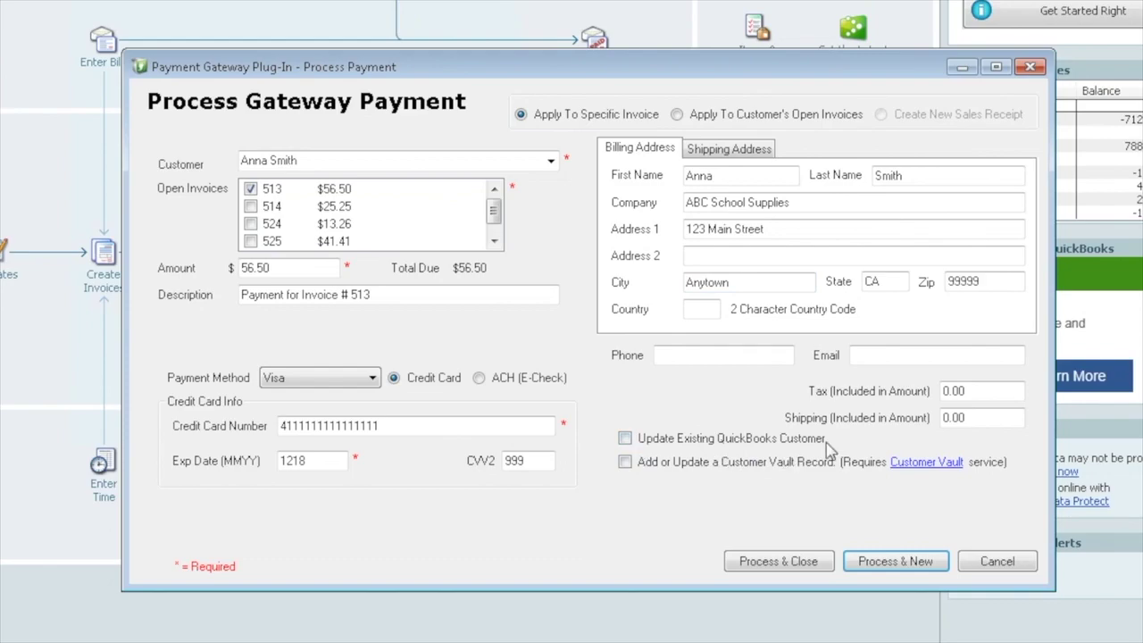
pyautogui.click(625, 439)
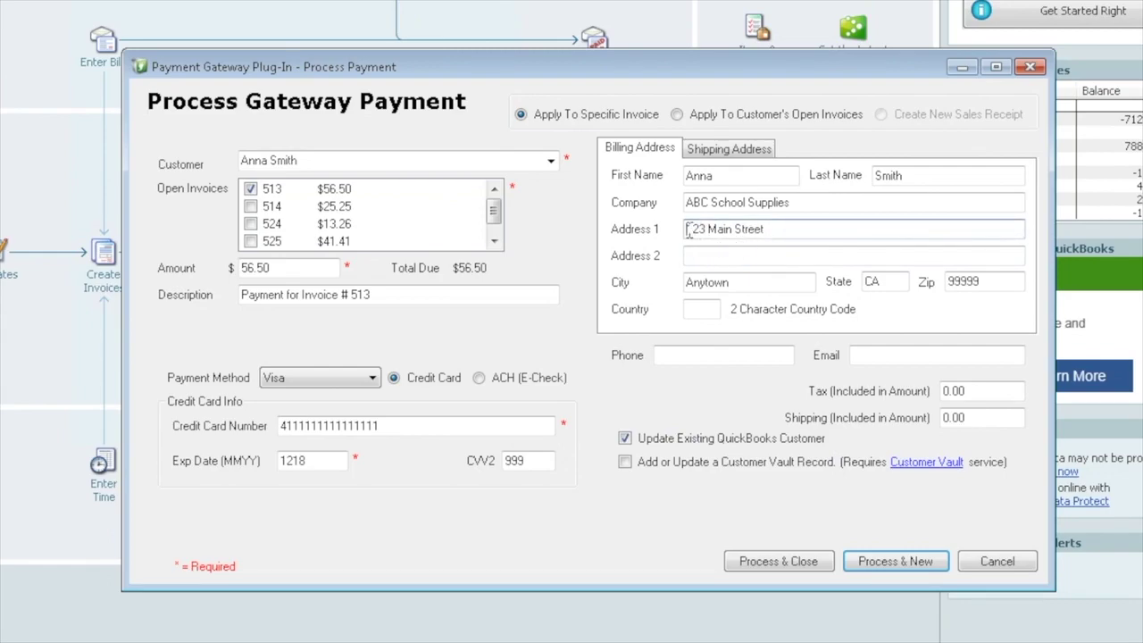
pyautogui.moveTo(688, 231); pyautogui.dragTo(706, 230)
pyautogui.press('Delete')
pyautogui.write('456')
pyautogui.press('BackSpace')
pyautogui.press('BackSpace')
pyautogui.press('BackSpace')
pyautogui.write('123')
pyautogui.click(625, 438)
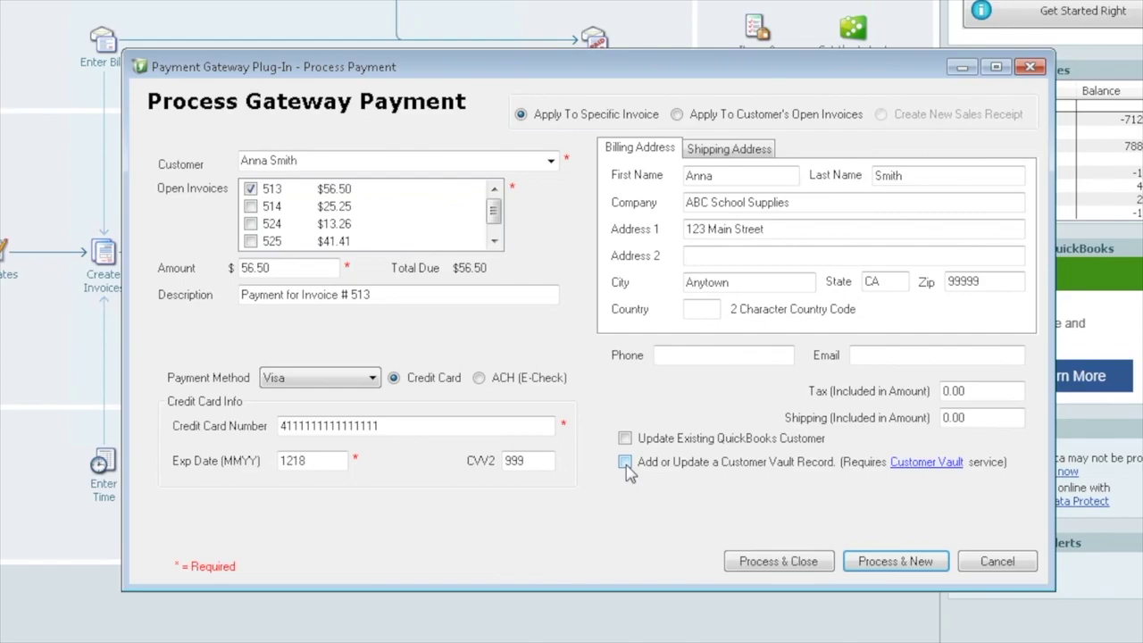
pyautogui.click(626, 463)
# Process the invoice 513 charge with the customer vault record option enabled.
pyautogui.click(802, 561)
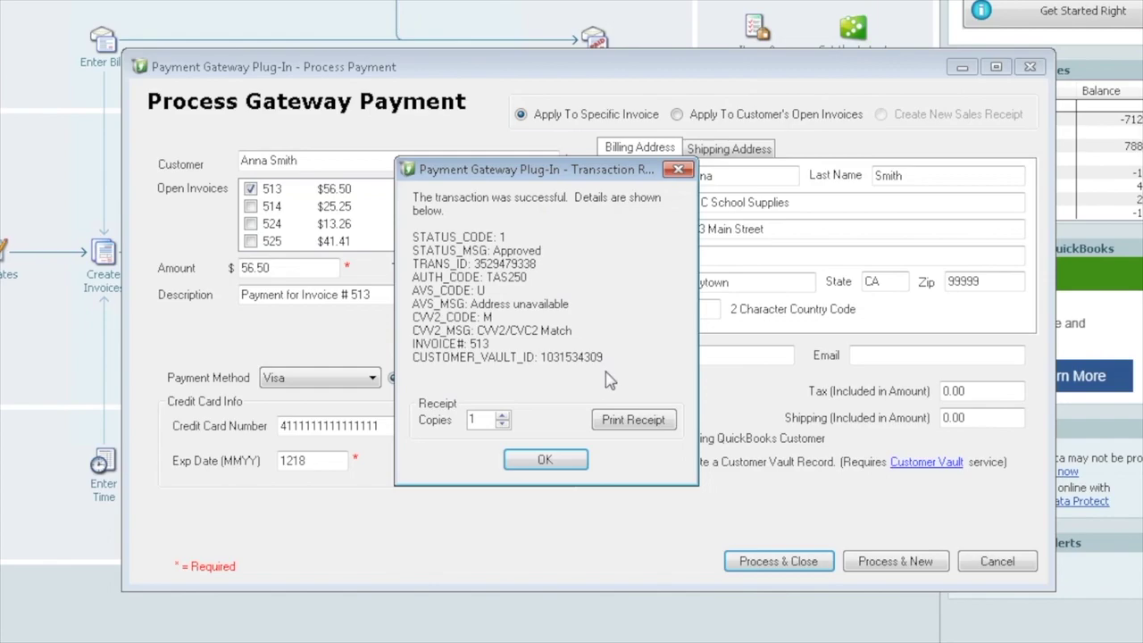
# Accept the approved result with one receipt copy and save the $56.50 customer payment.
pyautogui.click(502, 415)
pyautogui.click(505, 425)
pyautogui.click(544, 461)
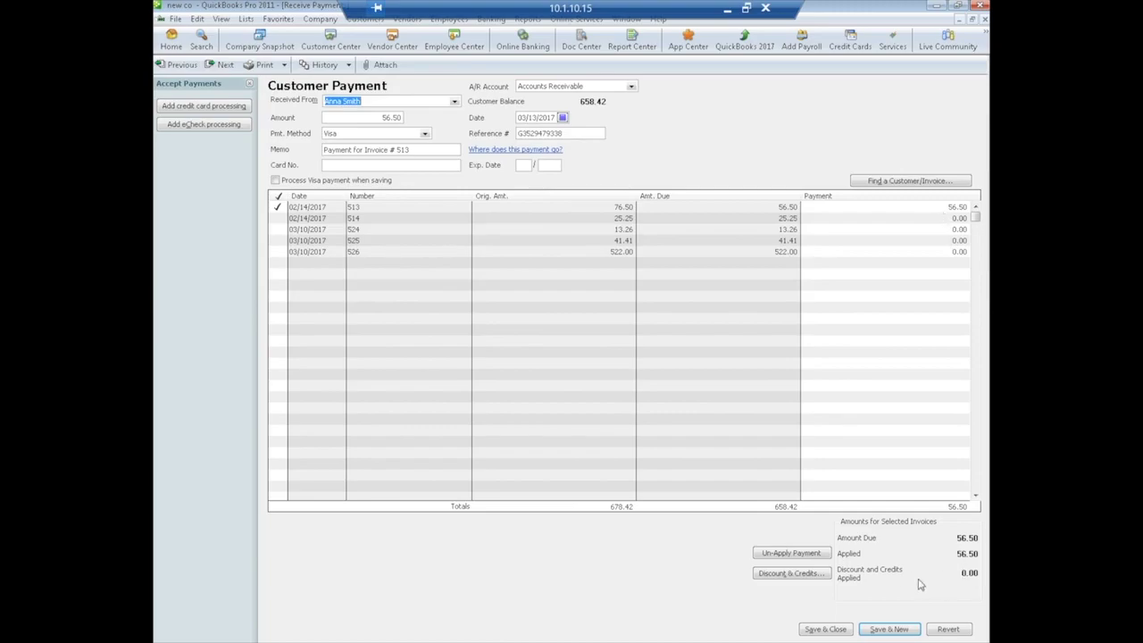
pyautogui.click(827, 630)
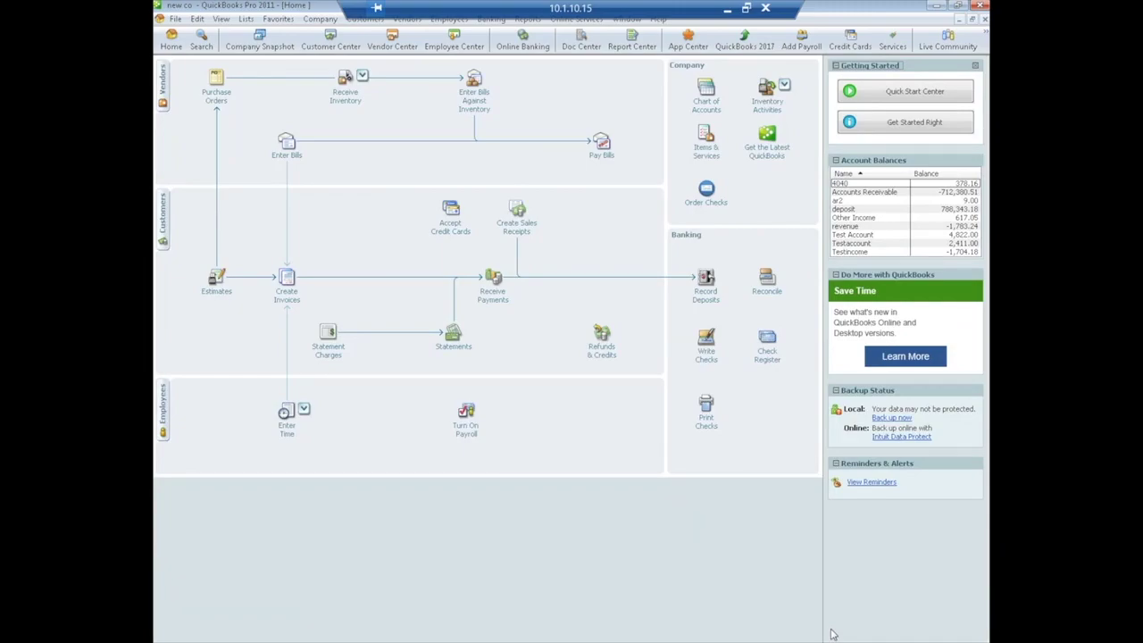
# Start a new gateway sale for the customer, applied to invoice 514 for $25.25.
pyautogui.click(363, 19)
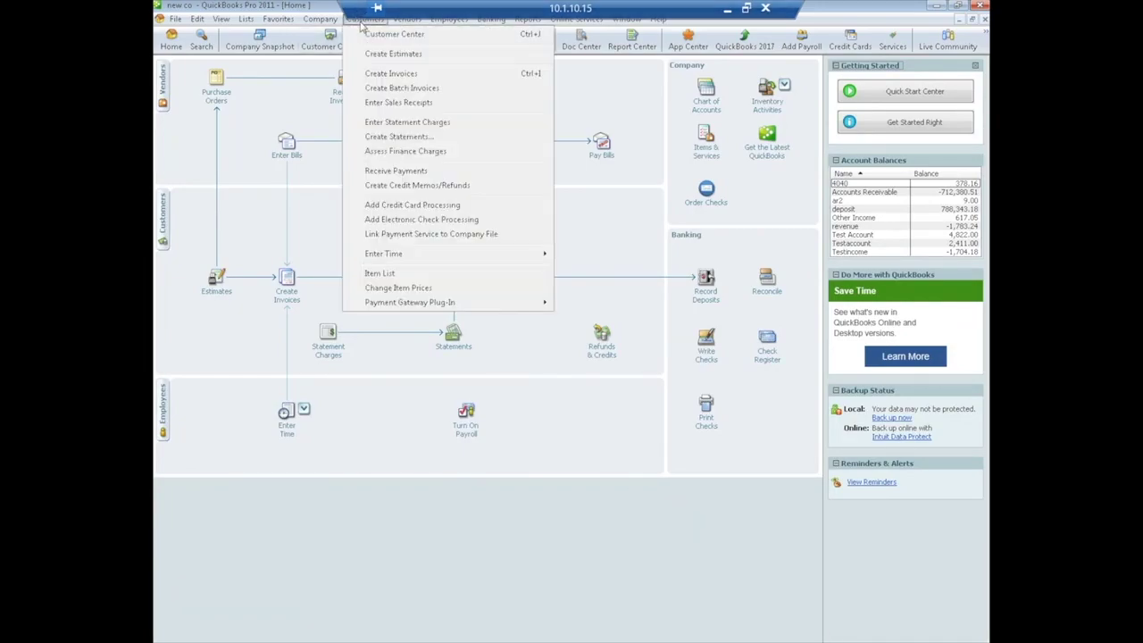
pyautogui.moveTo(410, 302)
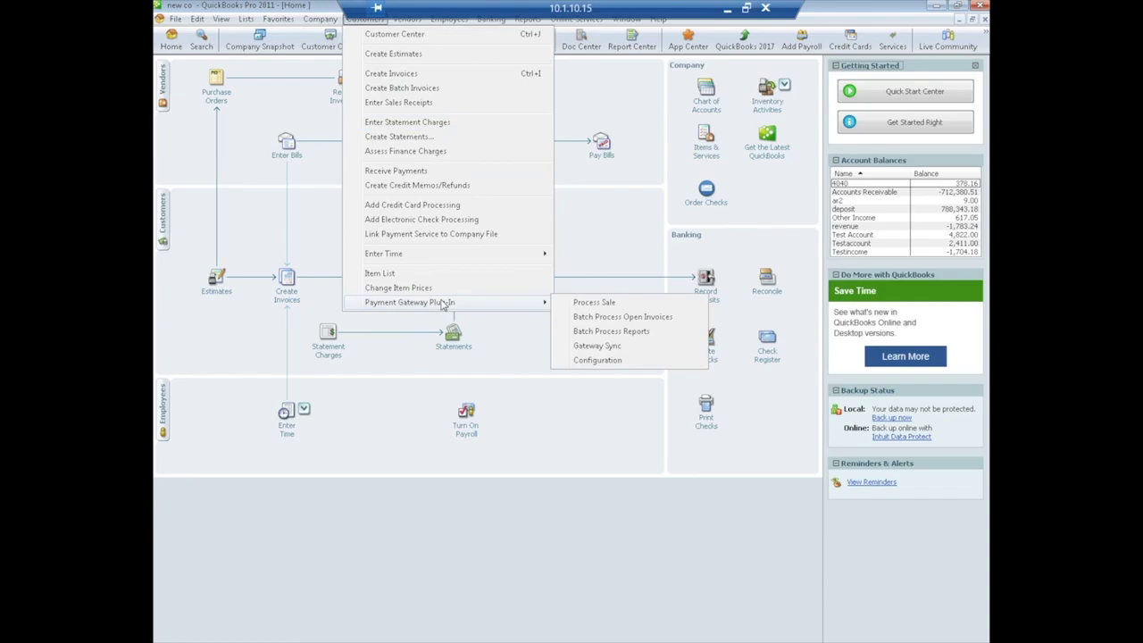
pyautogui.click(607, 304)
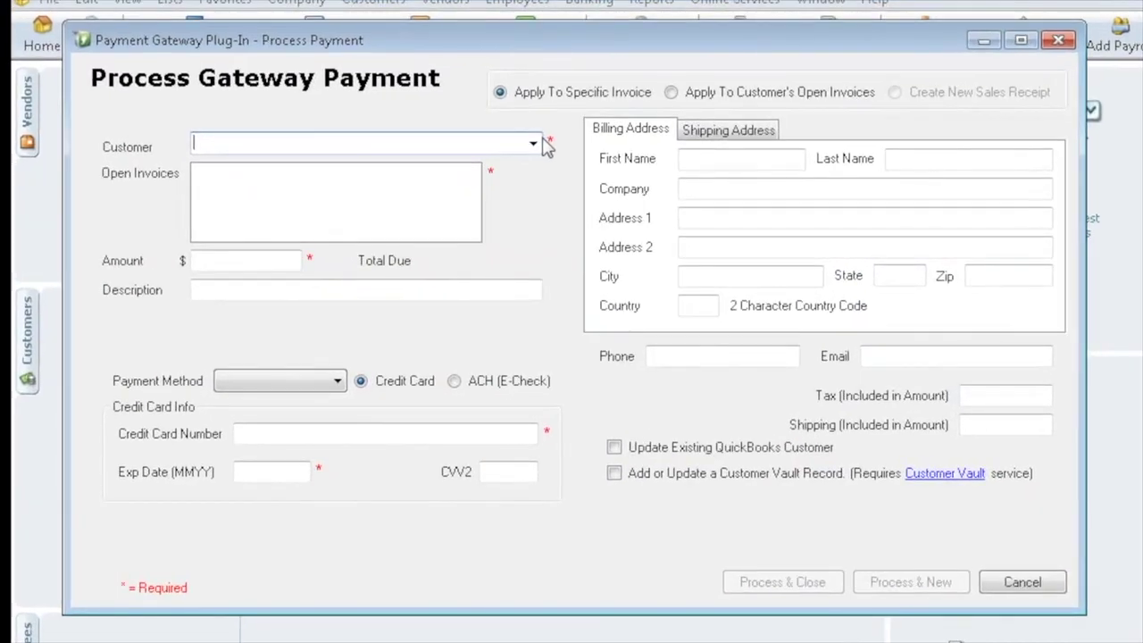
pyautogui.click(533, 145)
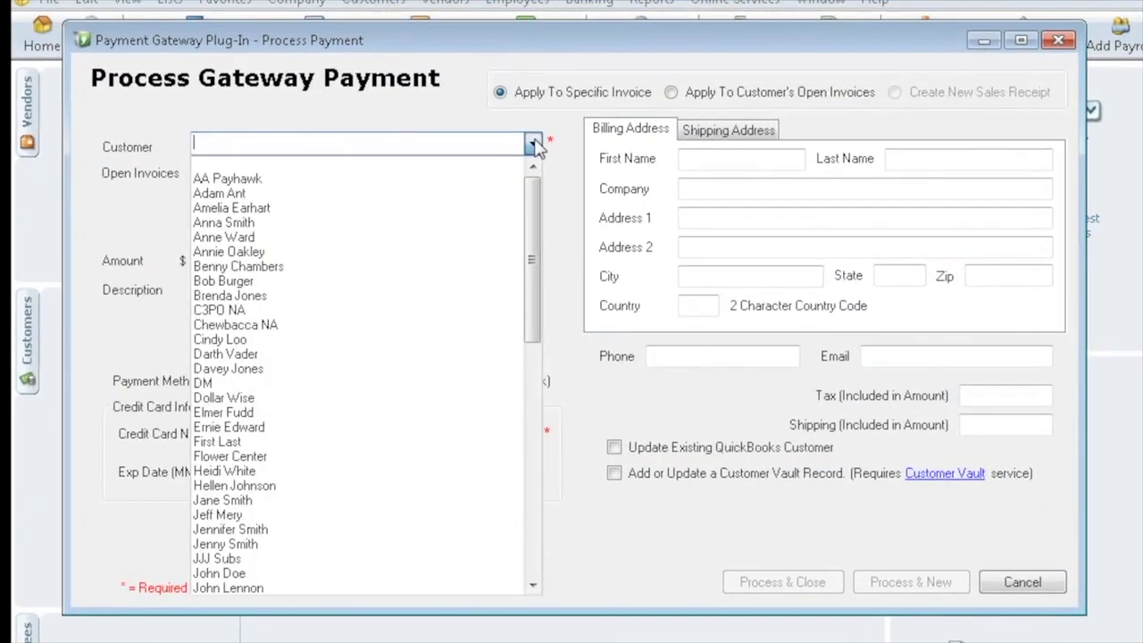
pyautogui.click(225, 222)
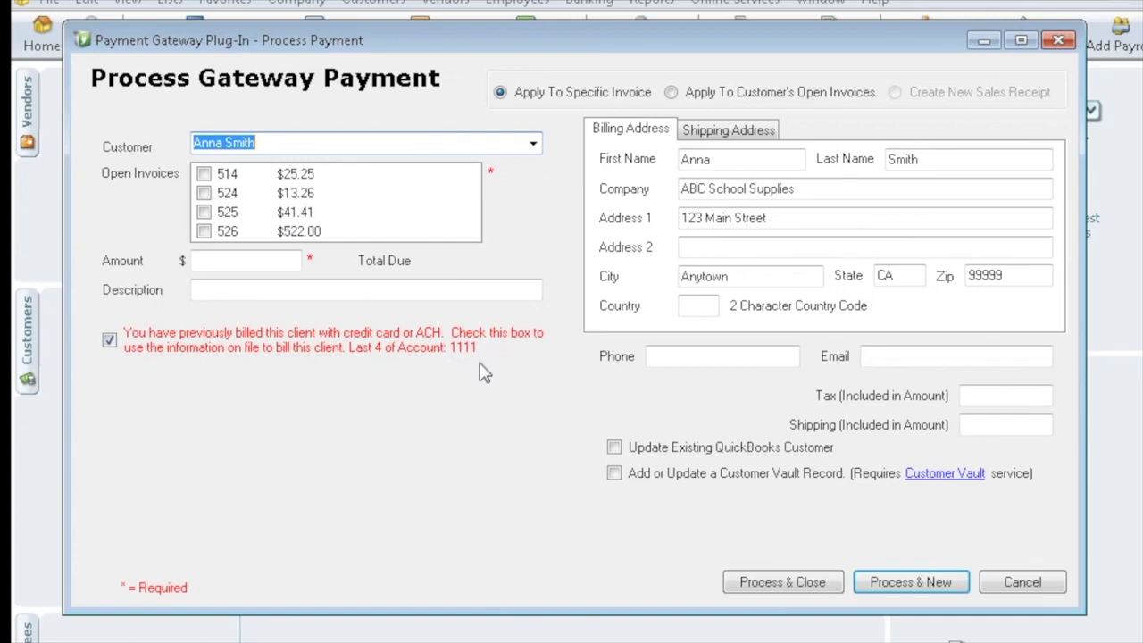
pyautogui.click(204, 174)
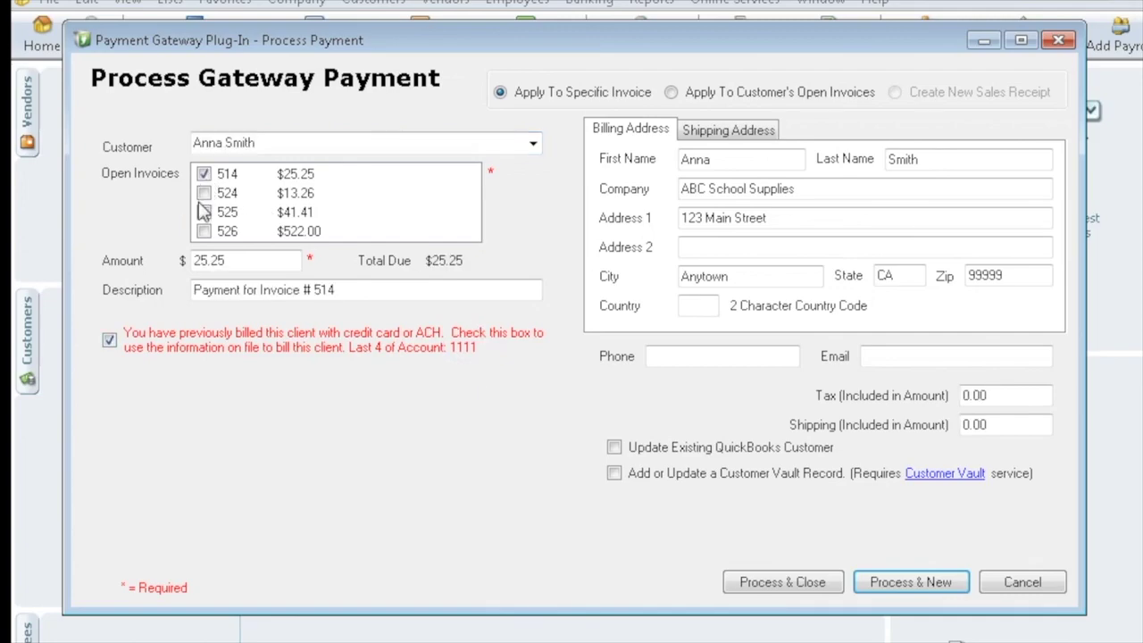
# Add invoice 524 to the payment and charge $38.51 to the card on file.
pyautogui.click(205, 193)
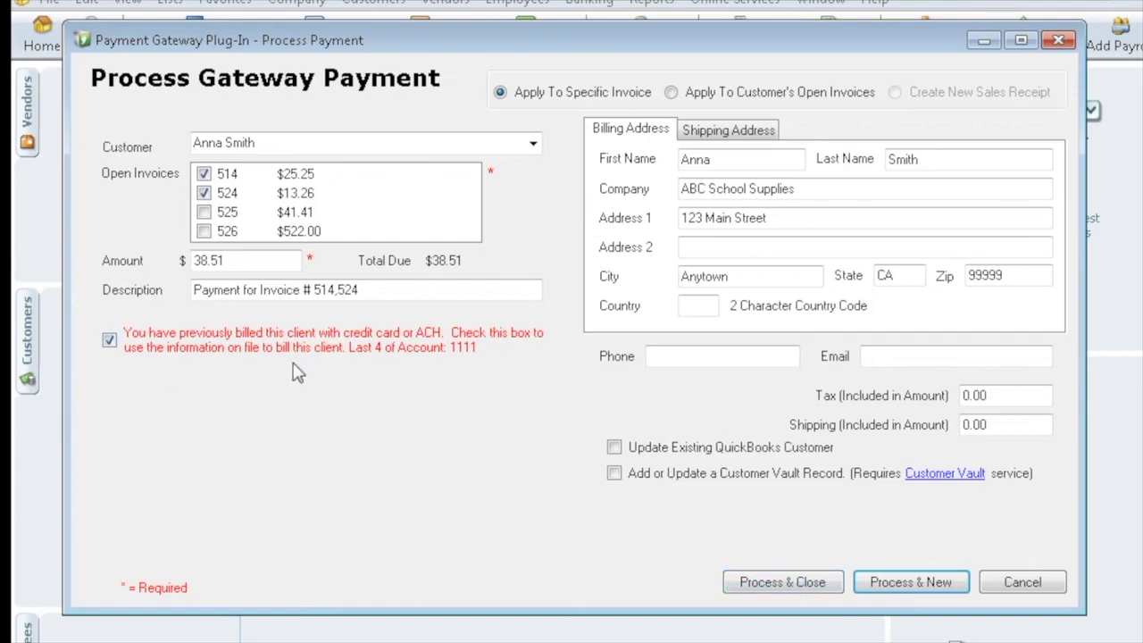
pyautogui.click(109, 341)
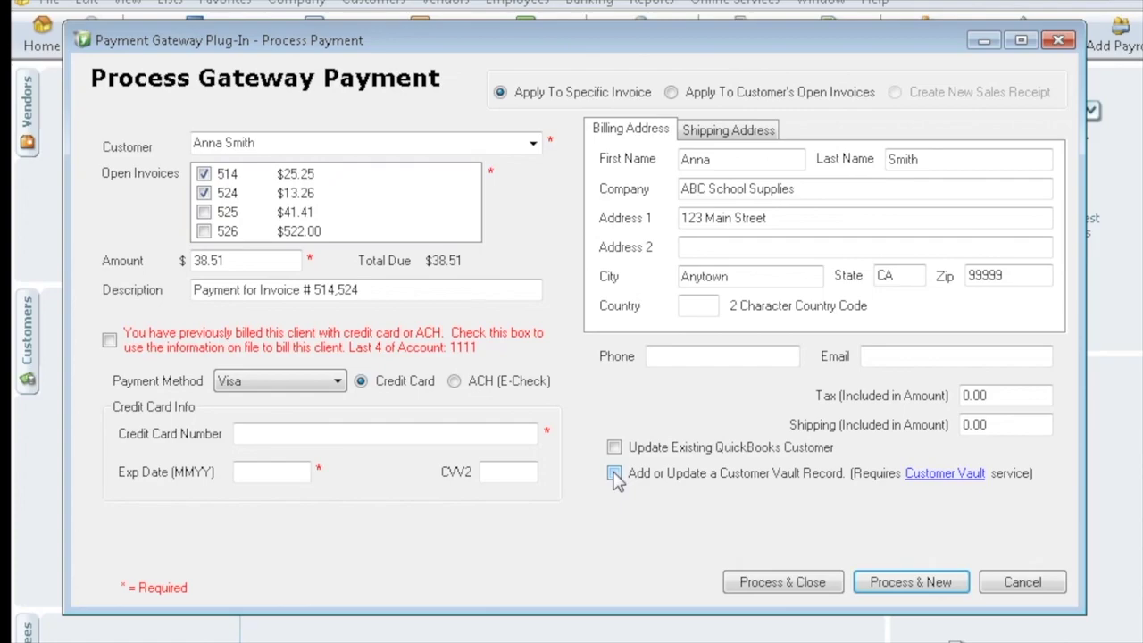
pyautogui.click(109, 341)
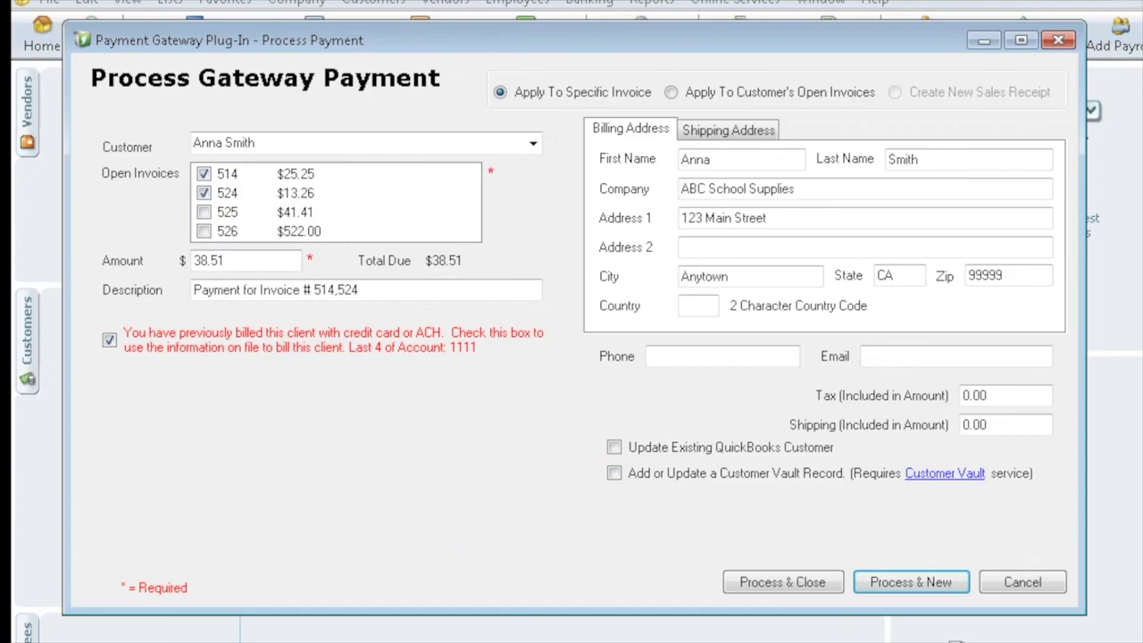
pyautogui.click(787, 584)
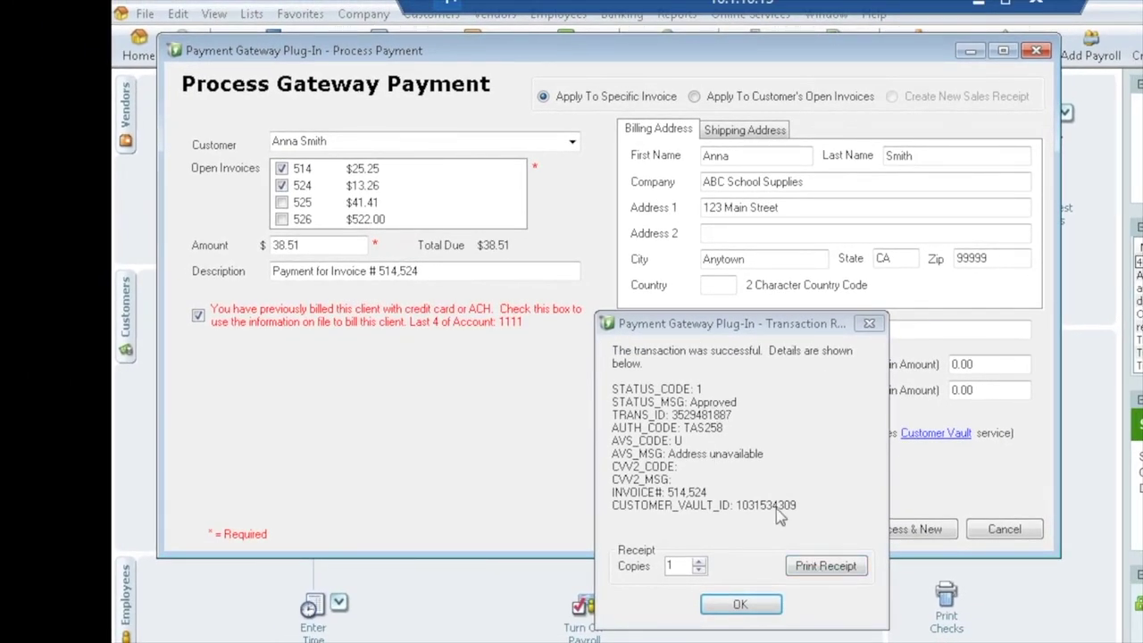
# Record the approved $38.51 payment and view ABC School Supplies' transactions in the Customer Center.
pyautogui.click(753, 609)
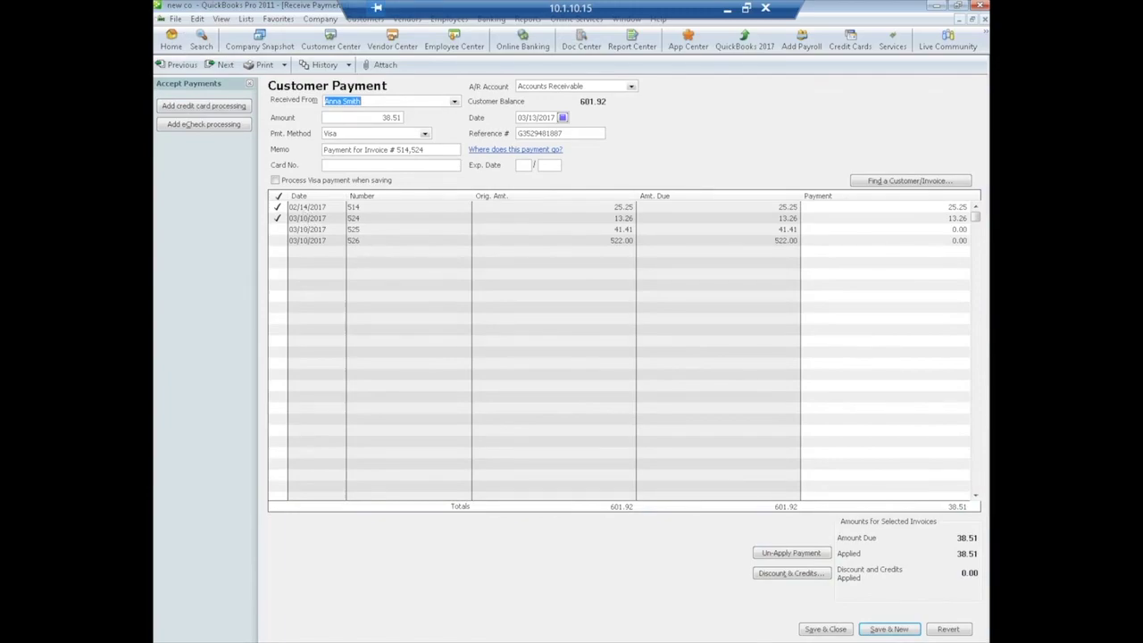
pyautogui.click(824, 630)
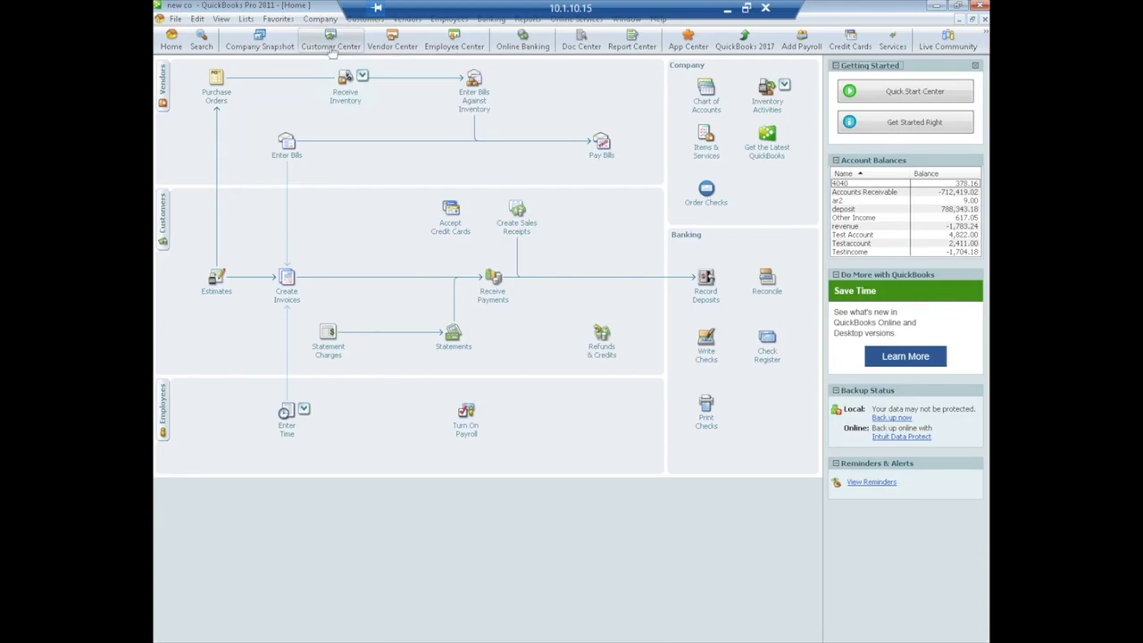
pyautogui.click(331, 46)
pyautogui.click(190, 204)
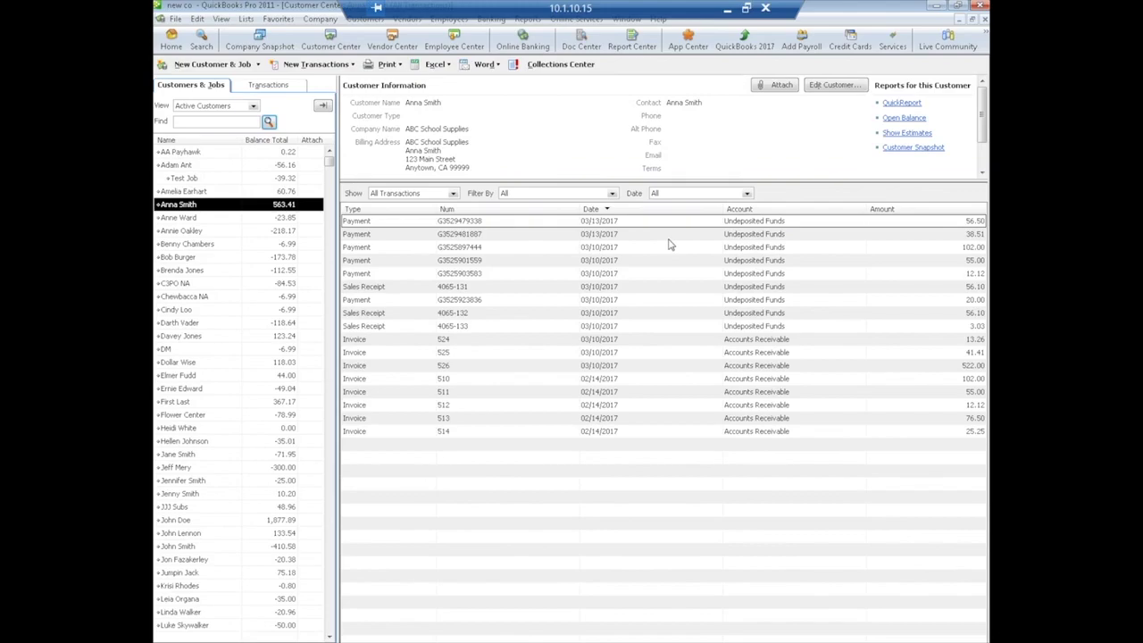
# Open the gateway payment and invoice 513 to confirm it is paid, then close all windows.
pyautogui.doubleClick(528, 223)
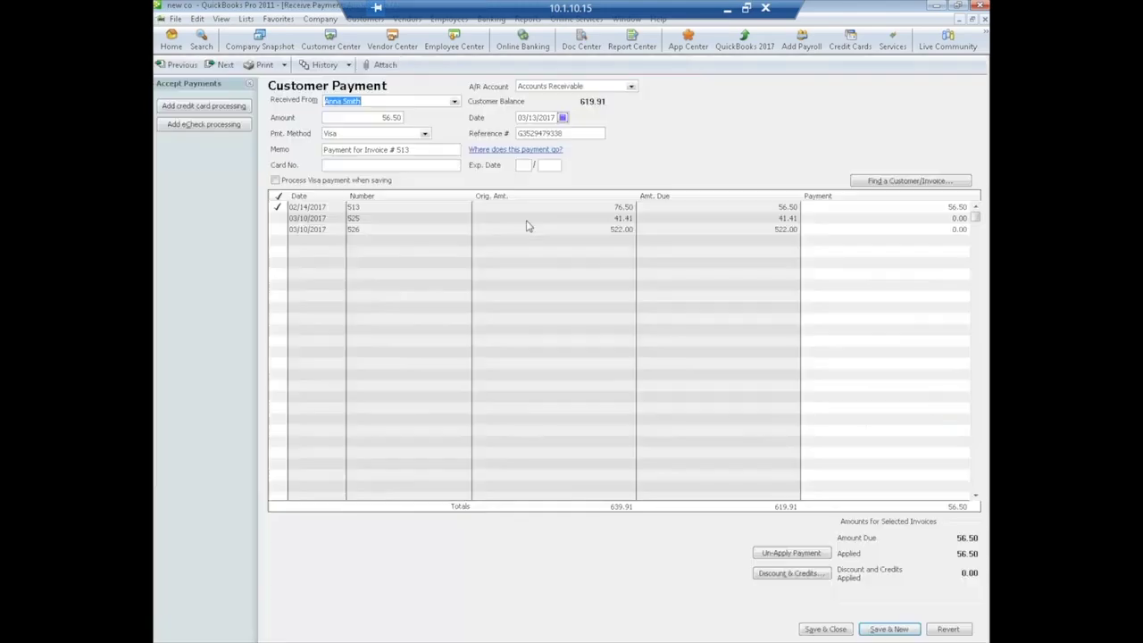
pyautogui.doubleClick(365, 209)
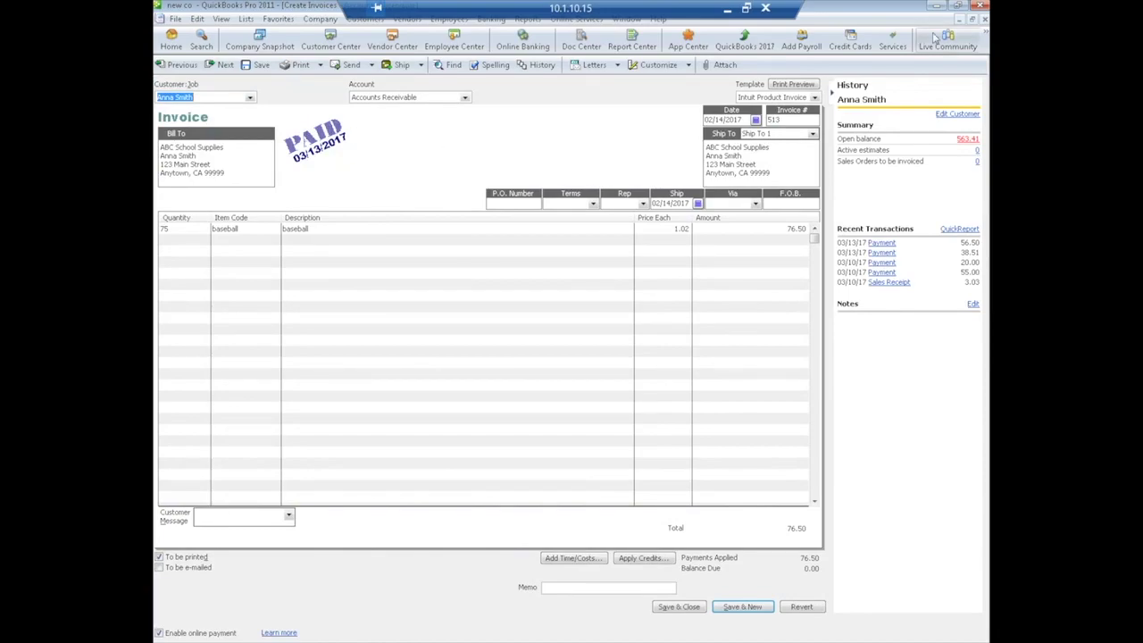
pyautogui.click(984, 18)
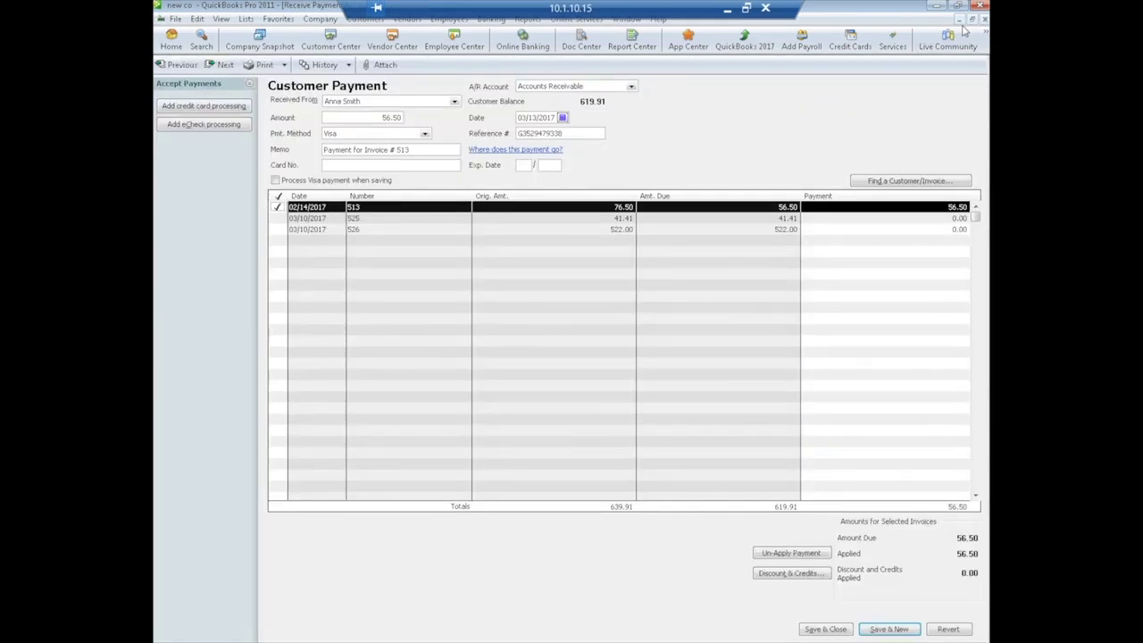
pyautogui.click(983, 18)
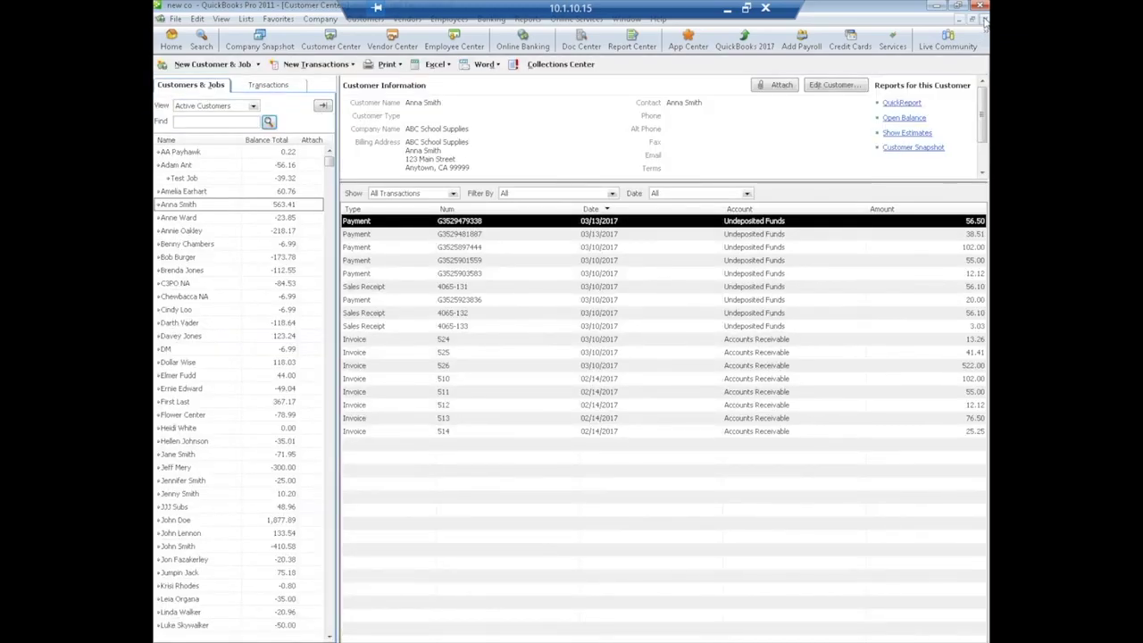
pyautogui.click(984, 18)
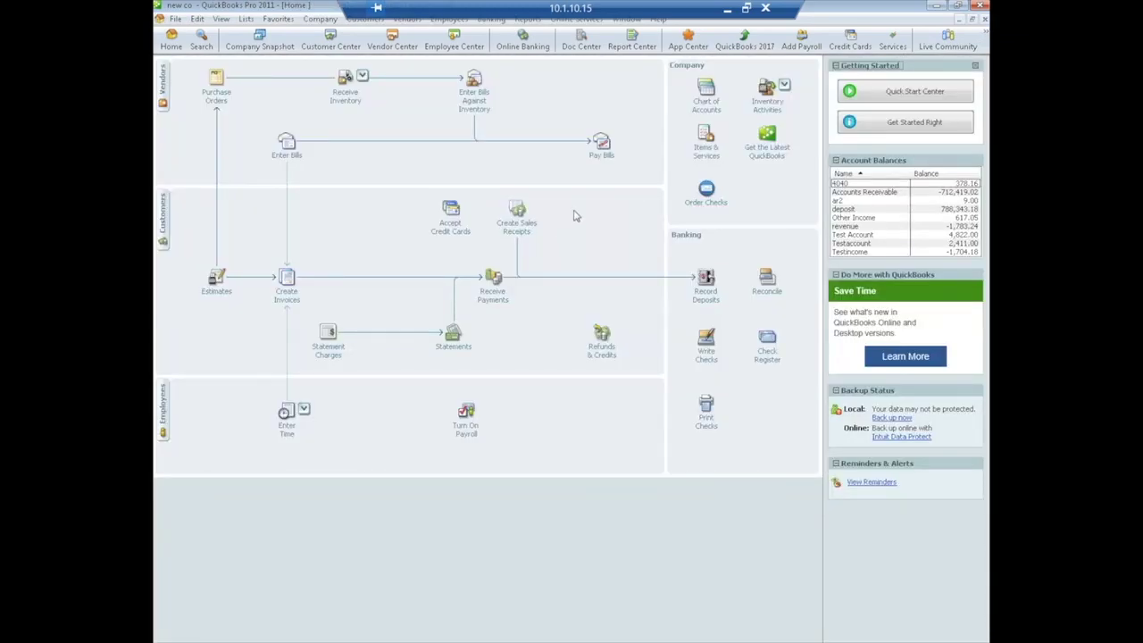
pyautogui.click(524, 226)
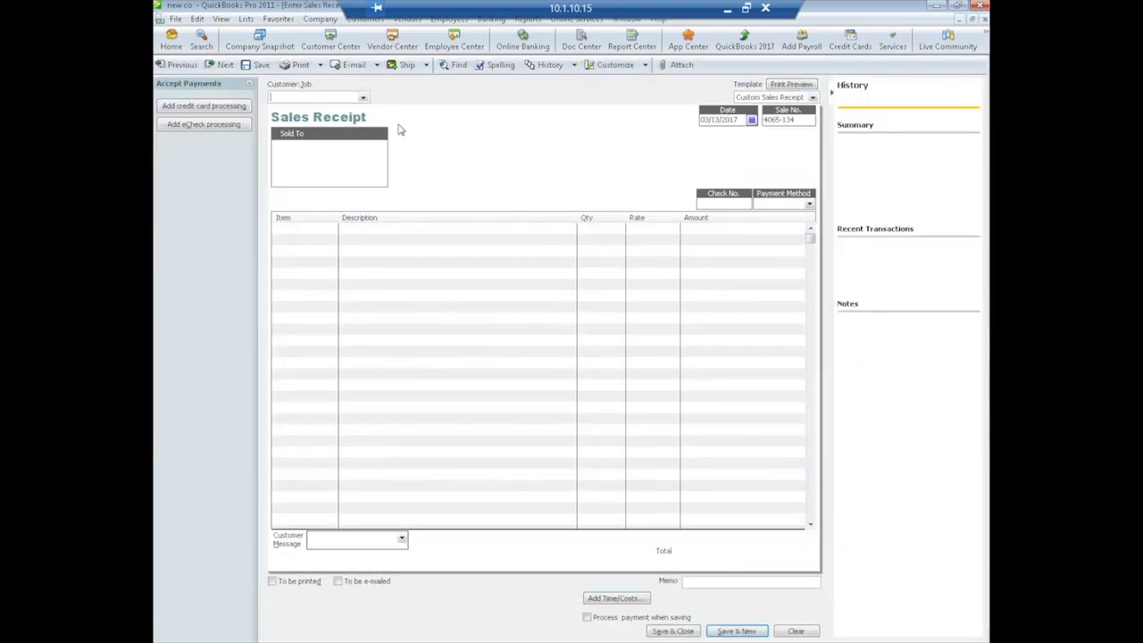
# Fill an ABC School Supplies sales receipt with 14 baseballs at 1.02 (14.28) and save it.
pyautogui.click(363, 97)
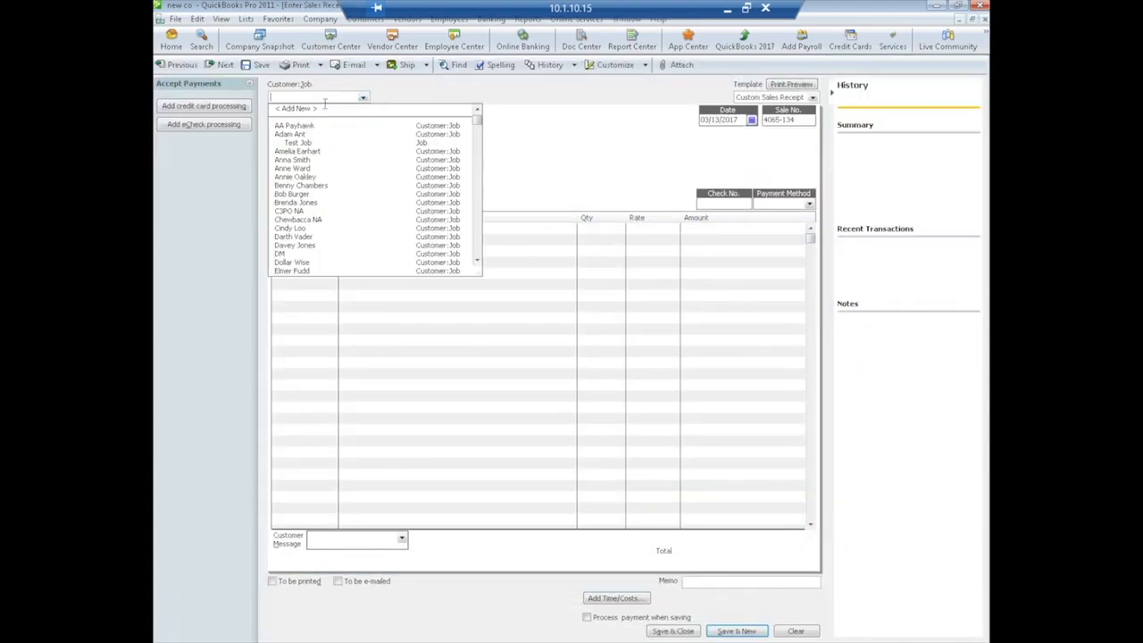
pyautogui.click(308, 161)
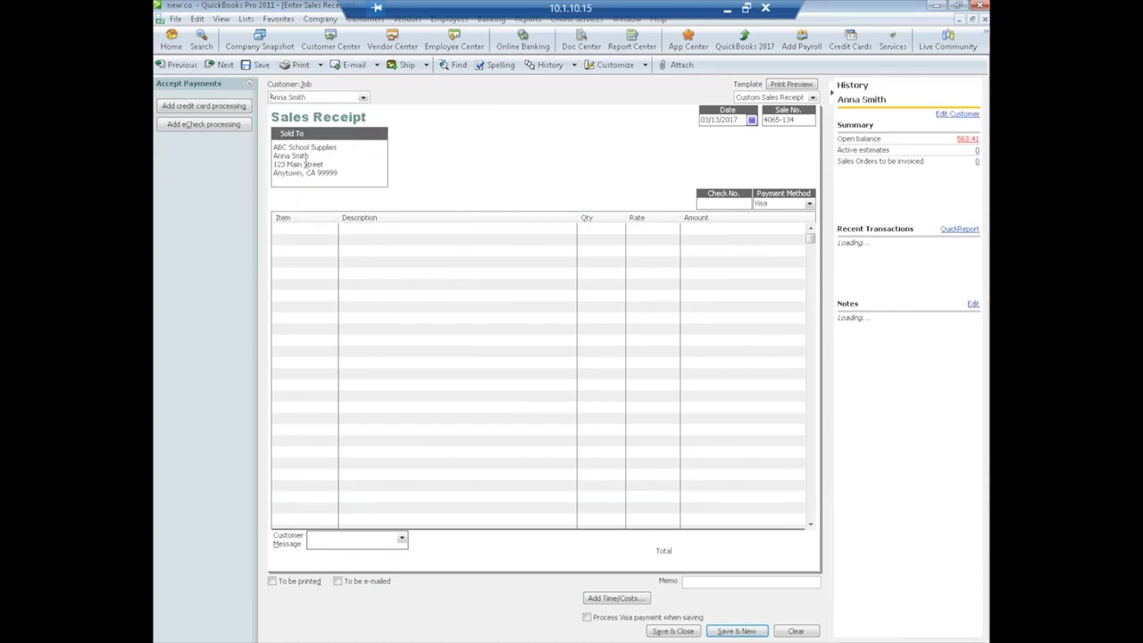
pyautogui.click(299, 230)
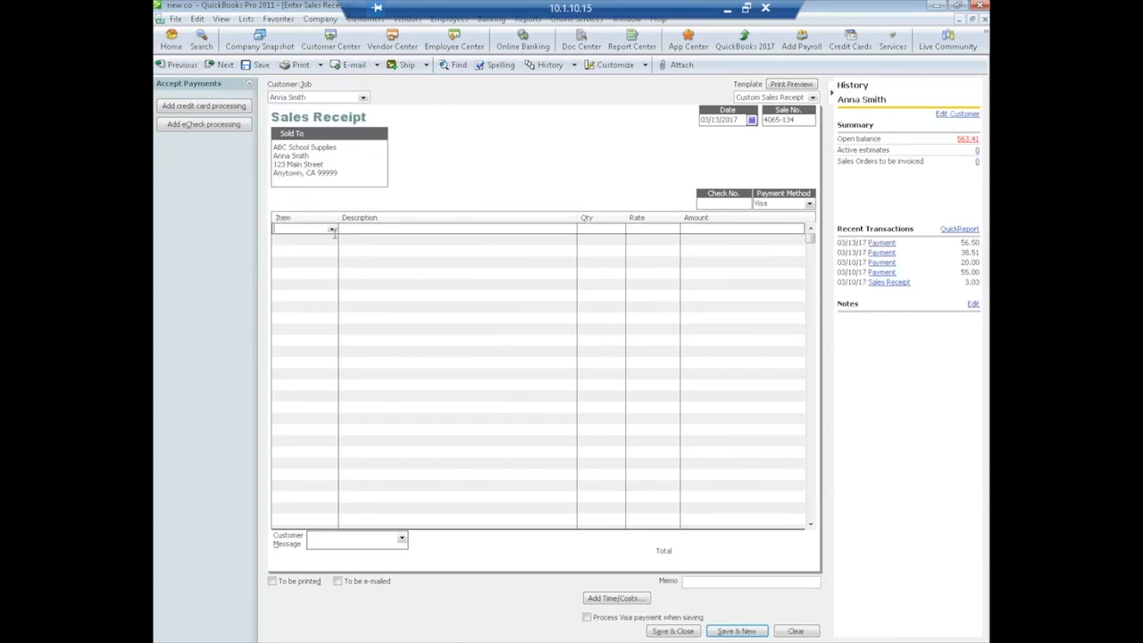
pyautogui.click(331, 229)
pyautogui.click(298, 257)
pyautogui.write('14')
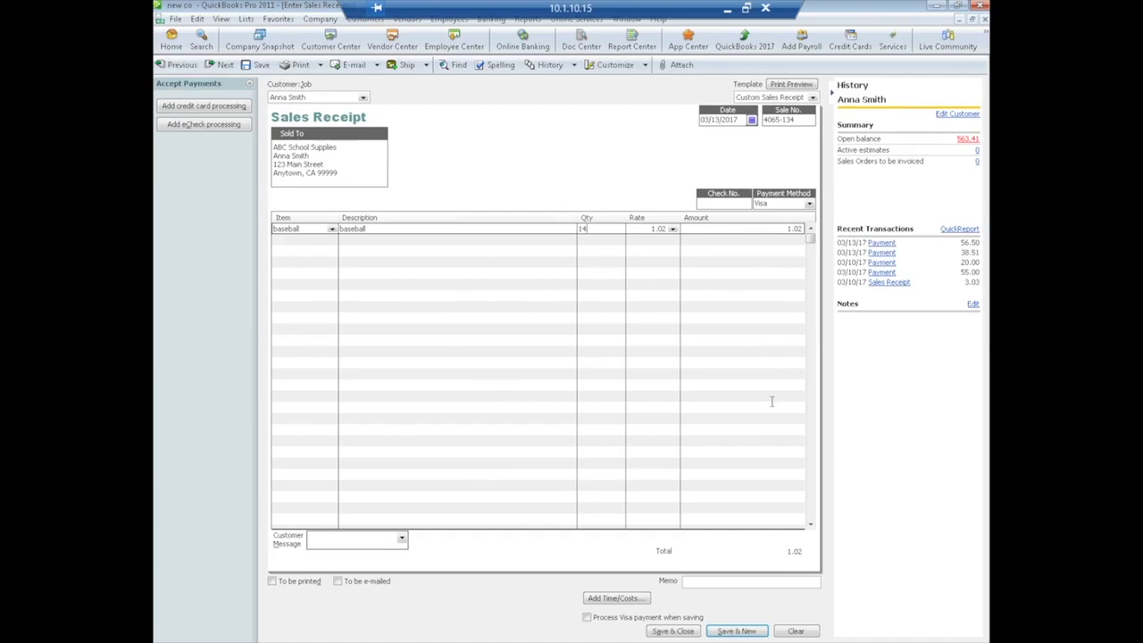
pyautogui.press('Return')
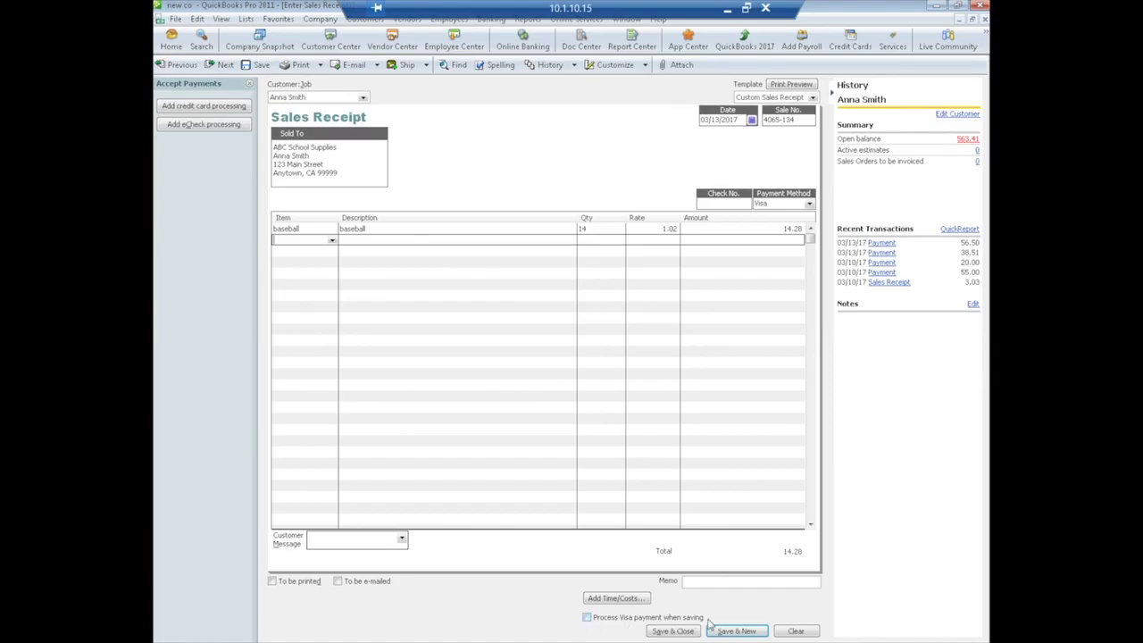
pyautogui.click(671, 632)
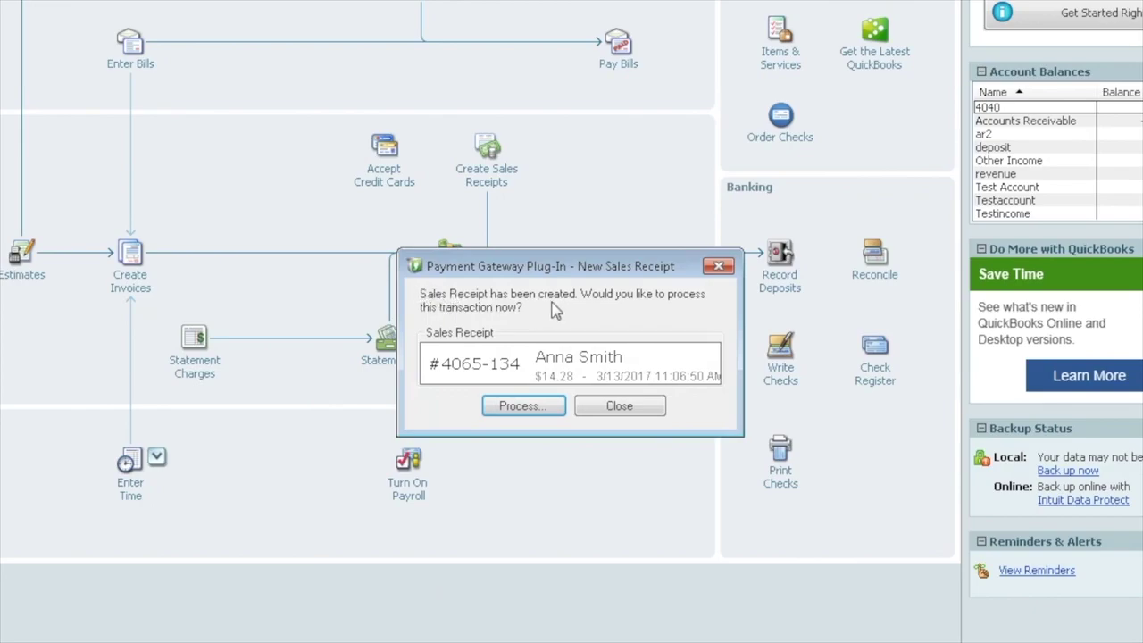
# Start a gateway card payment for the $14.28 sales receipt.
pyautogui.click(503, 407)
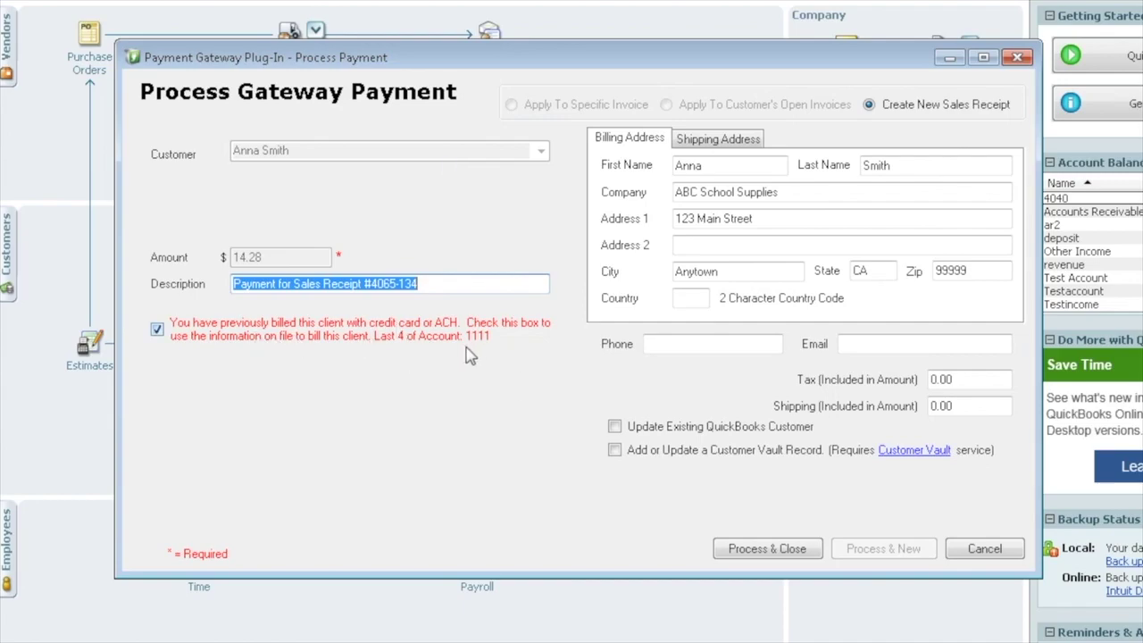
# Charge $14.28 to the customer's card on file and dismiss the approval details.
pyautogui.click(156, 330)
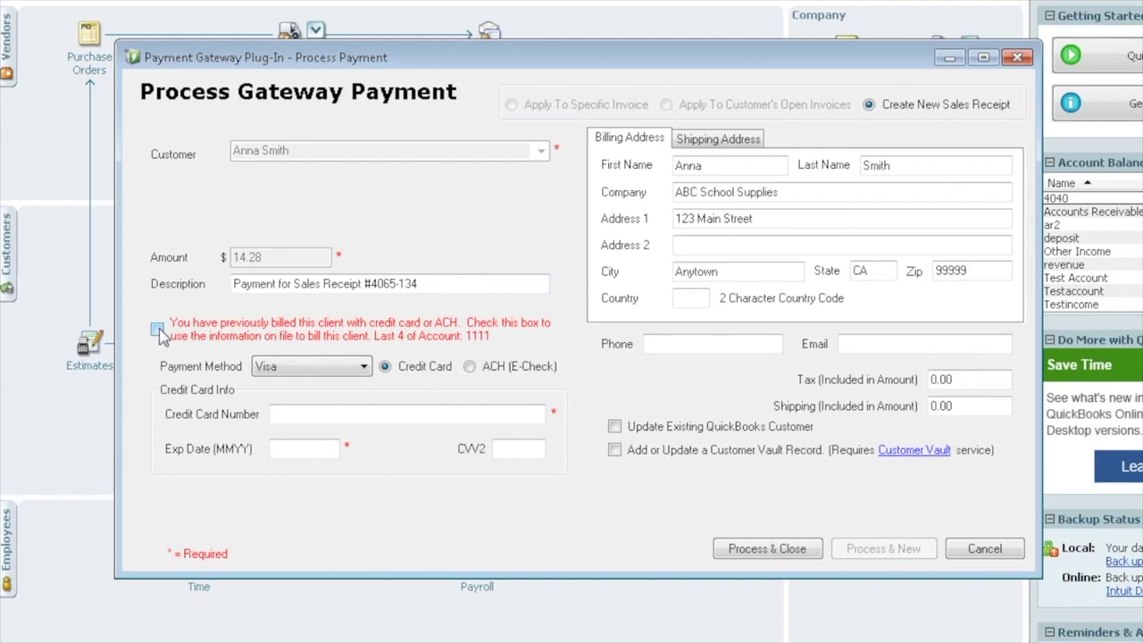
pyautogui.click(158, 330)
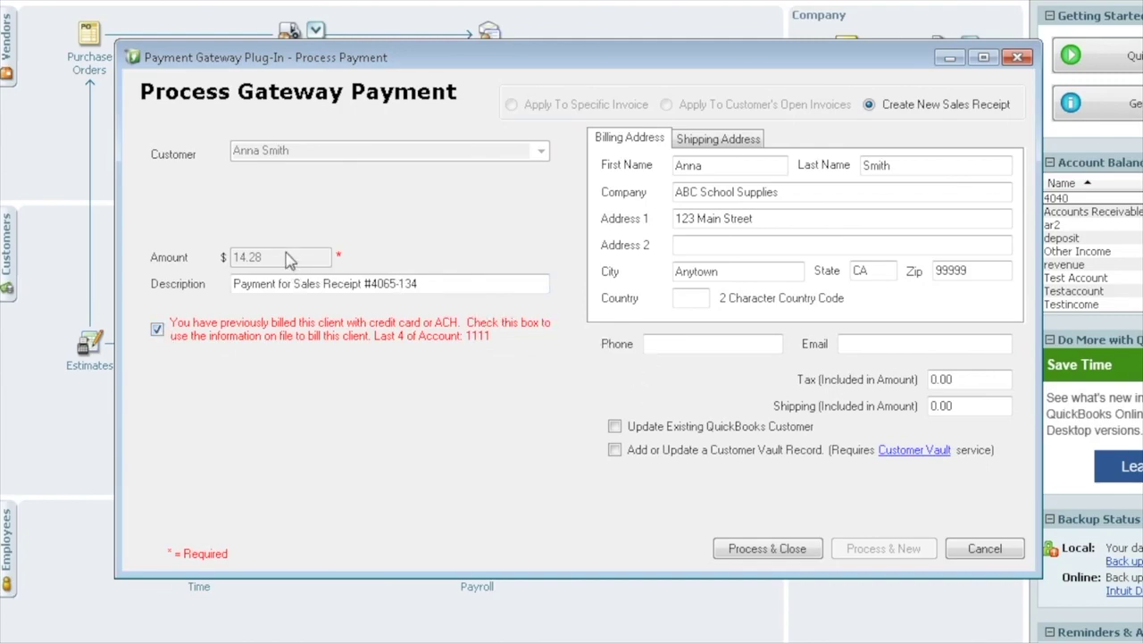
pyautogui.click(773, 549)
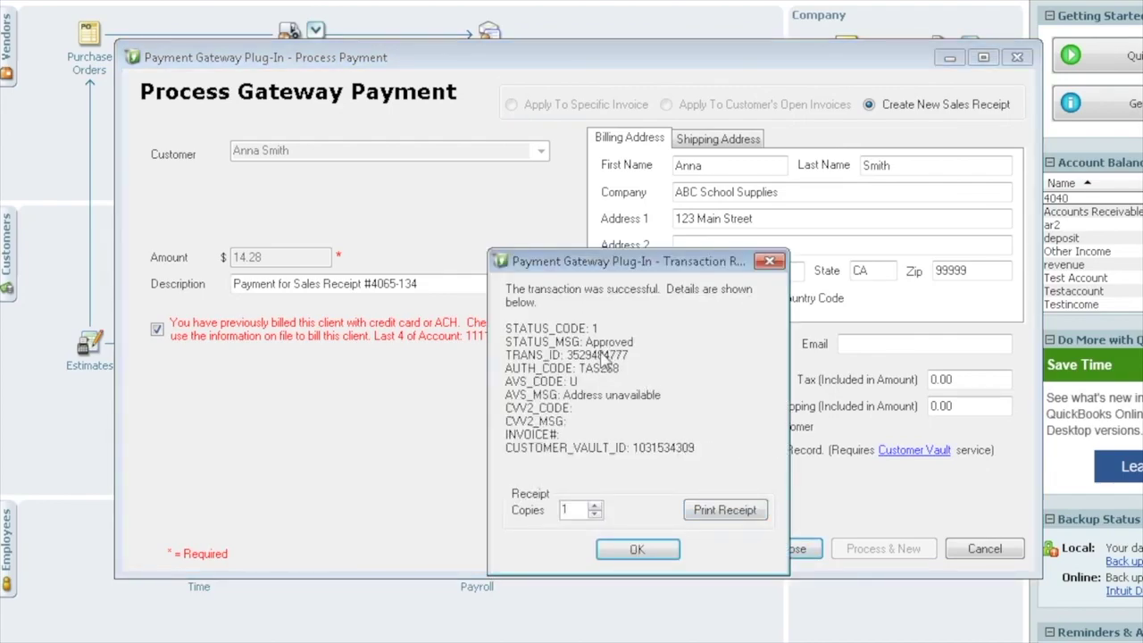
pyautogui.click(636, 550)
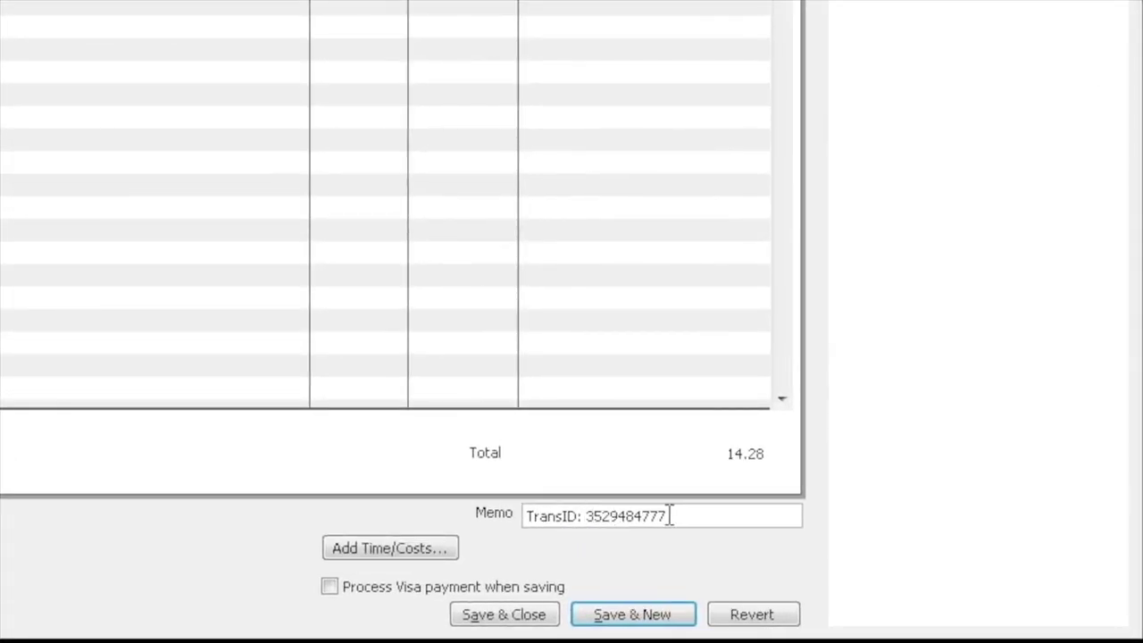
# Save and close the paid $14.28 sales receipt.
pyautogui.click(516, 616)
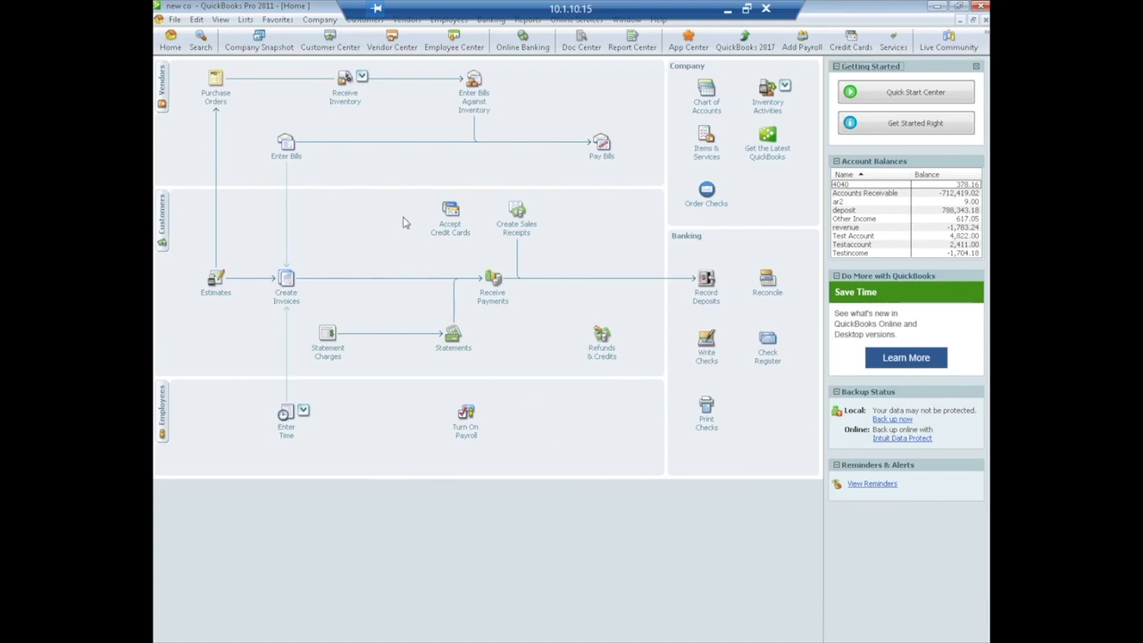
# Launch Gateway Sync from Customers > Payment Gateway Plug-In.
pyautogui.click(364, 20)
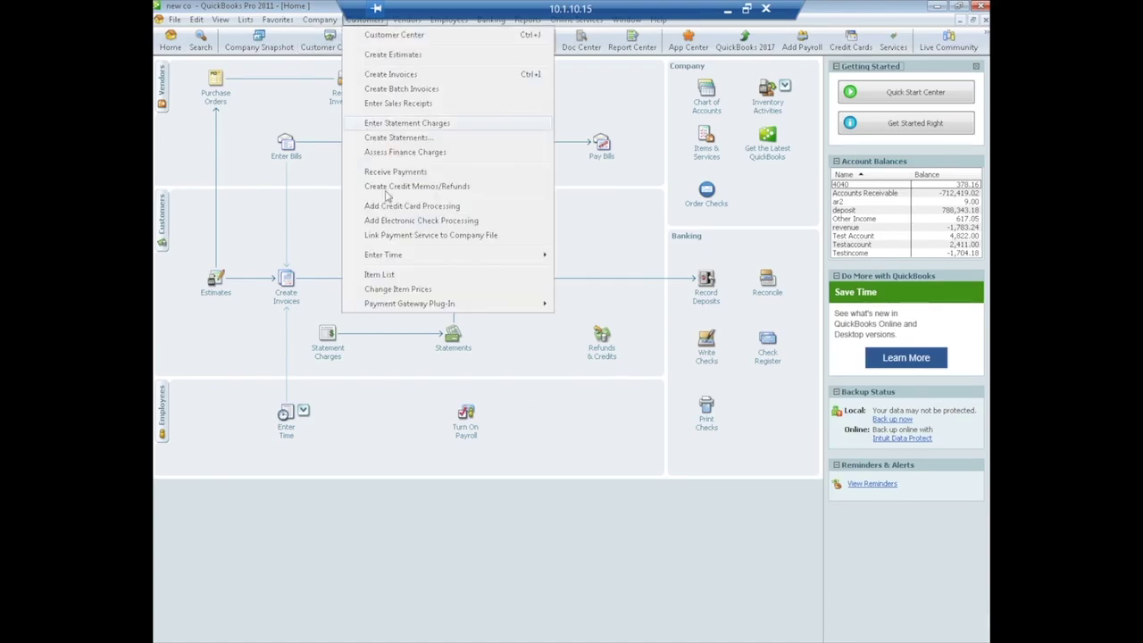
pyautogui.moveTo(323, 290)
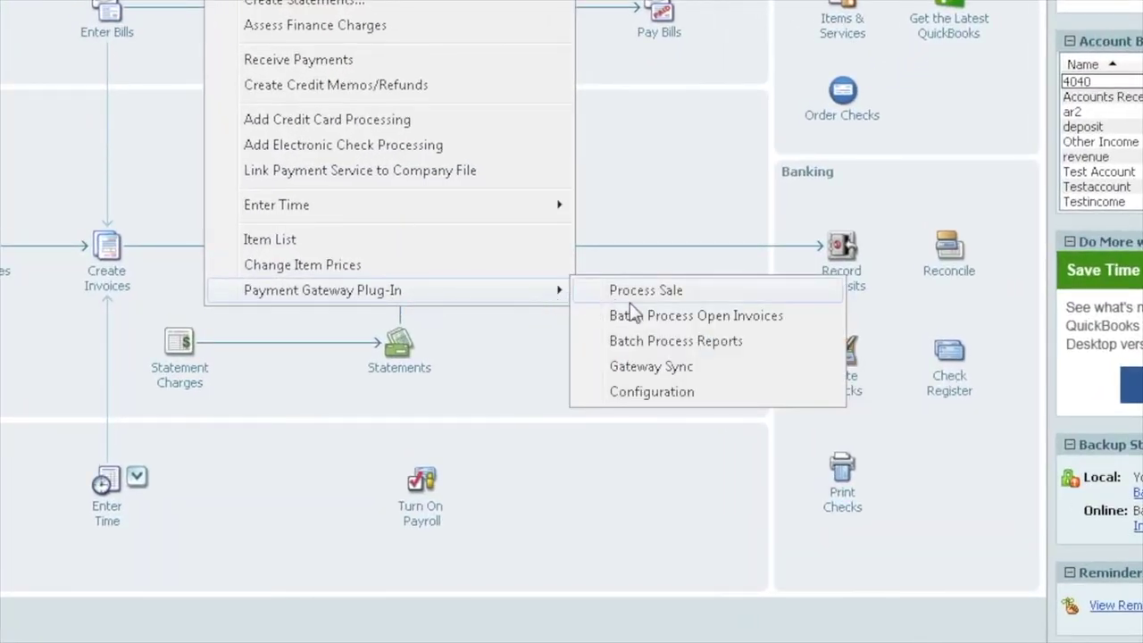
pyautogui.click(677, 373)
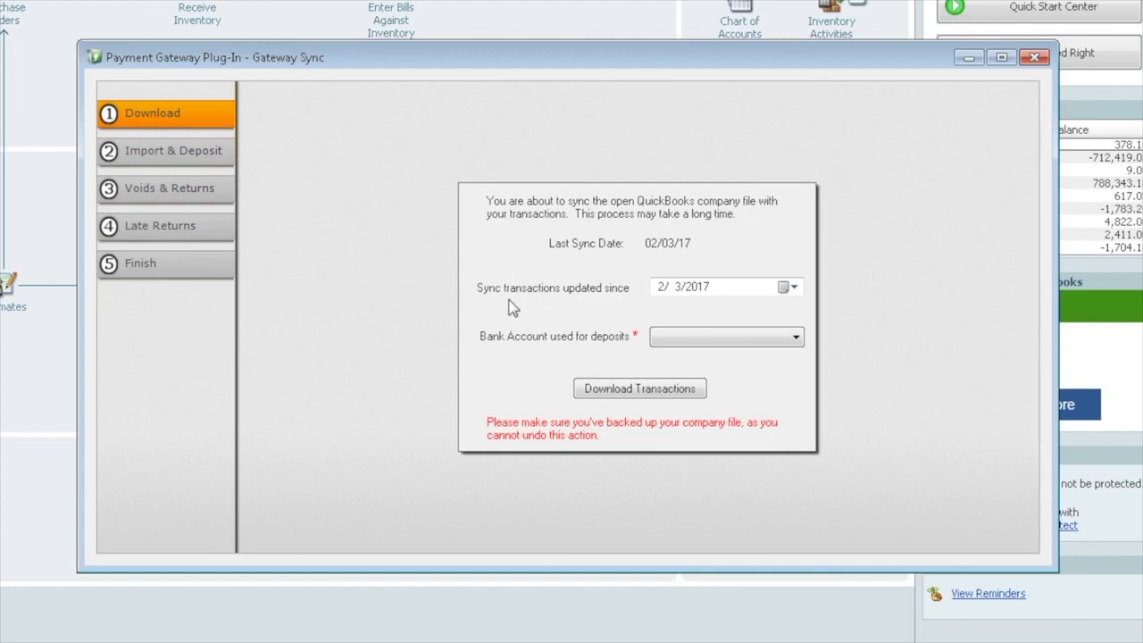
pyautogui.click(791, 290)
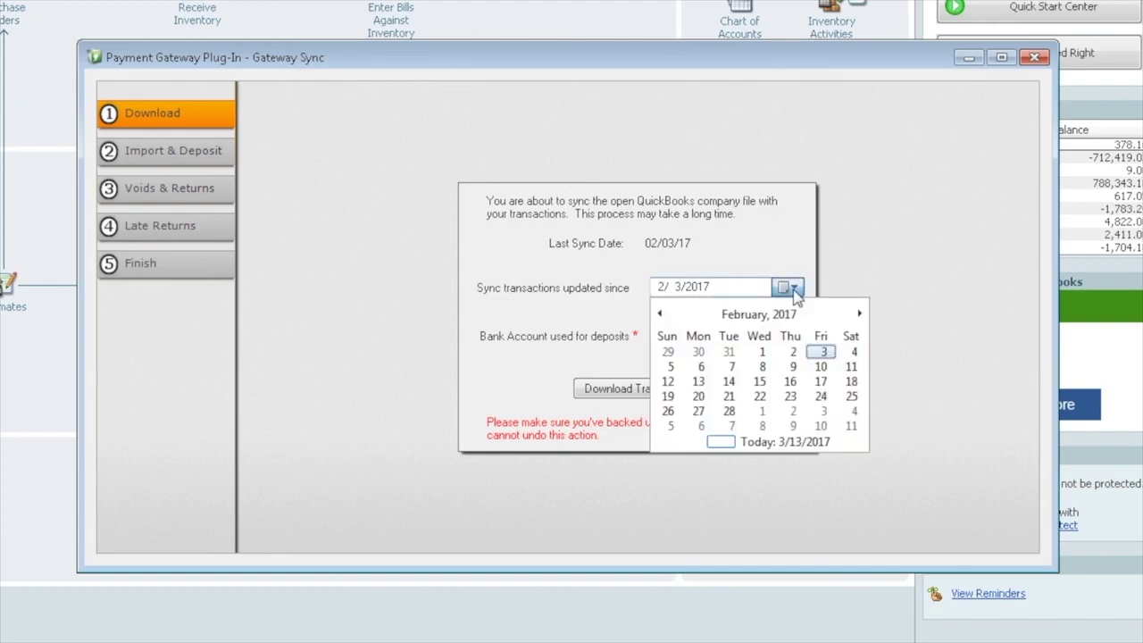
# Set the sync start date to 3/10/2017 and the bank account to 'deposit'.
pyautogui.click(860, 313)
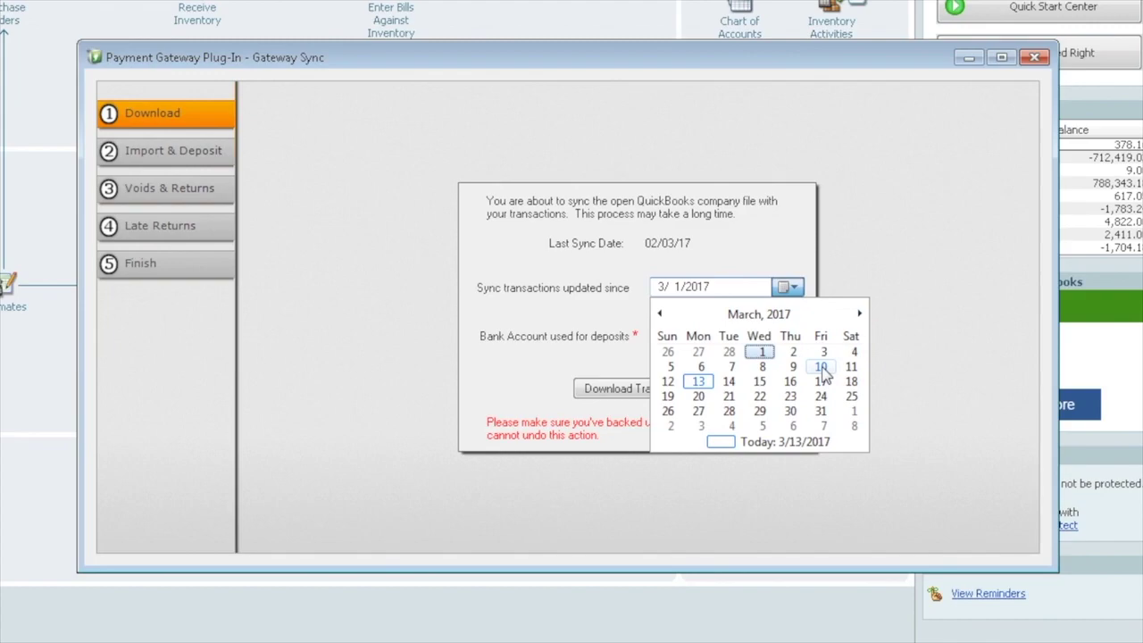
pyautogui.click(821, 368)
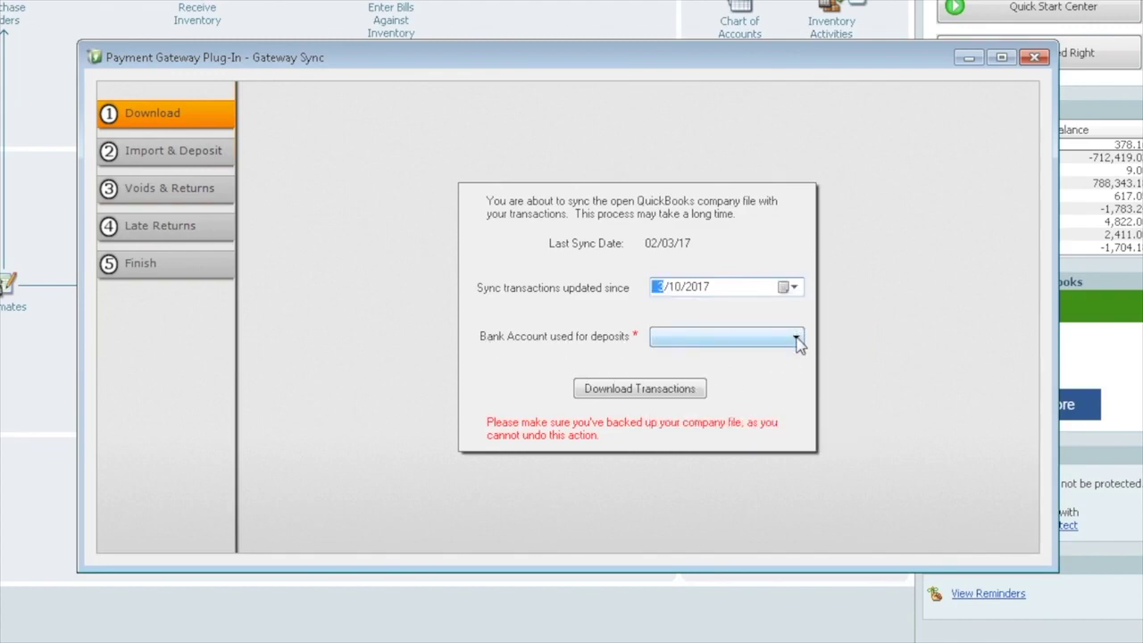
pyautogui.click(796, 339)
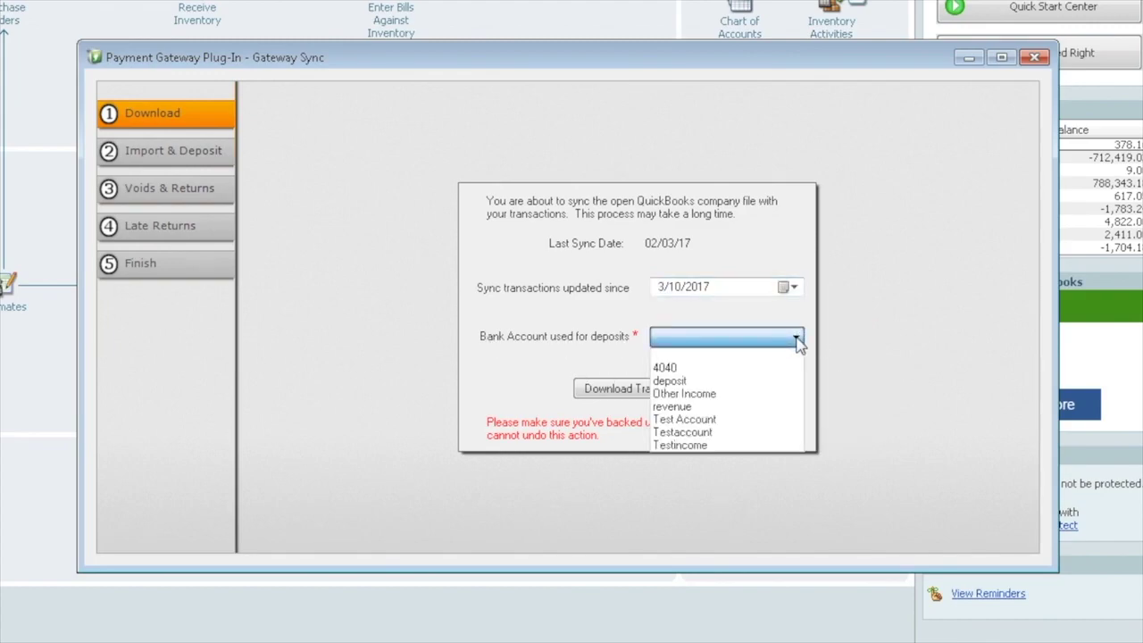
pyautogui.click(681, 382)
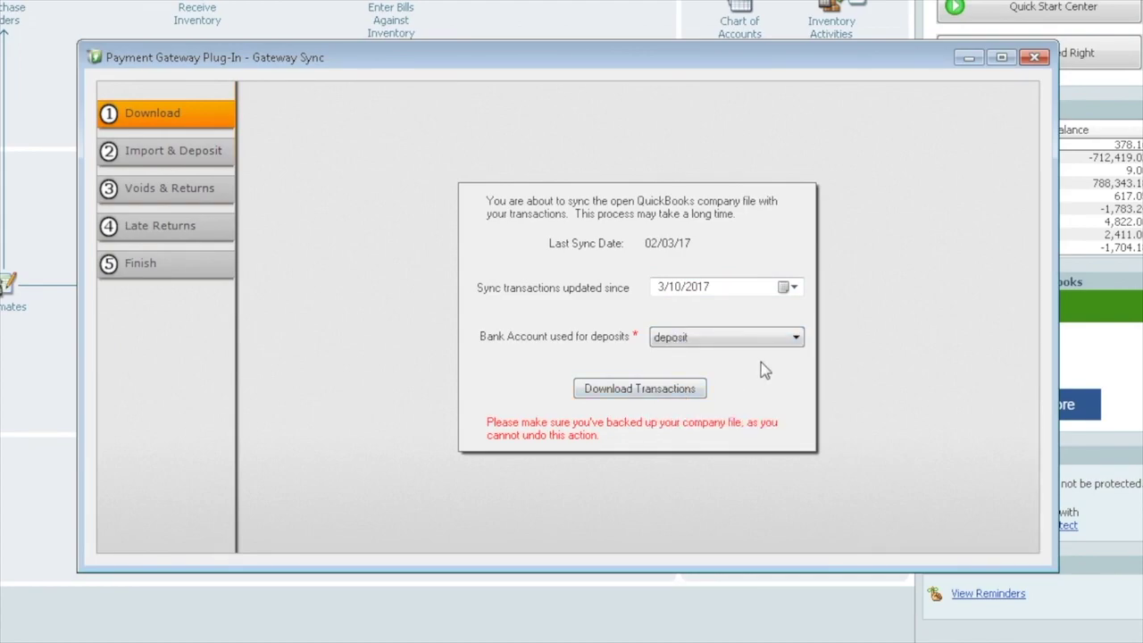
# Download the settled transactions and expand Batch 003 to list its transactions.
pyautogui.click(632, 390)
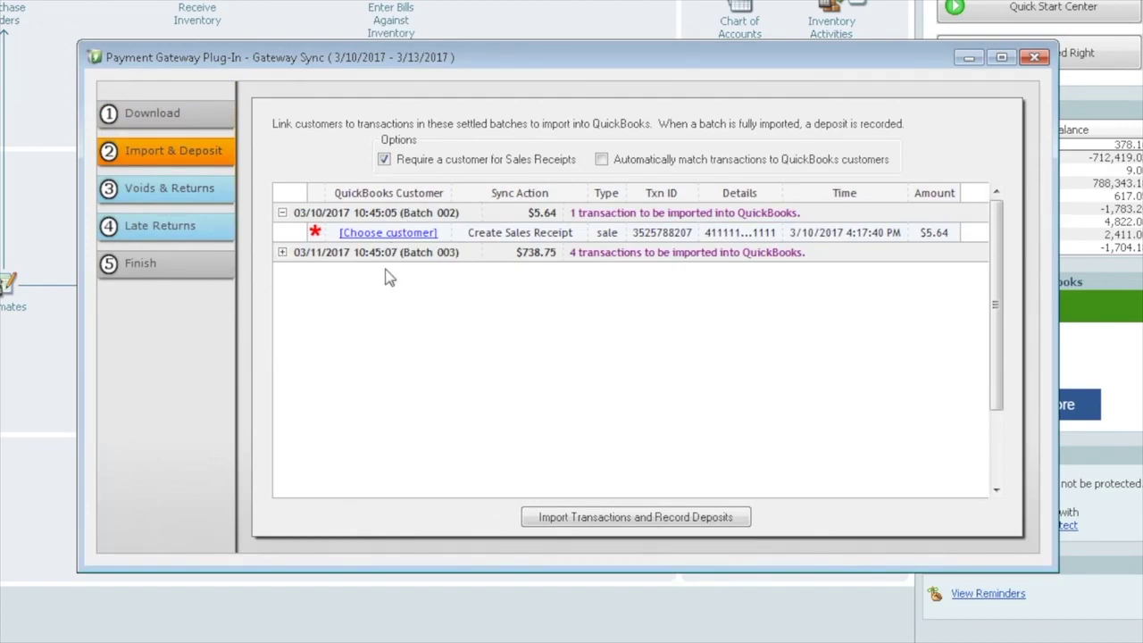
pyautogui.click(282, 252)
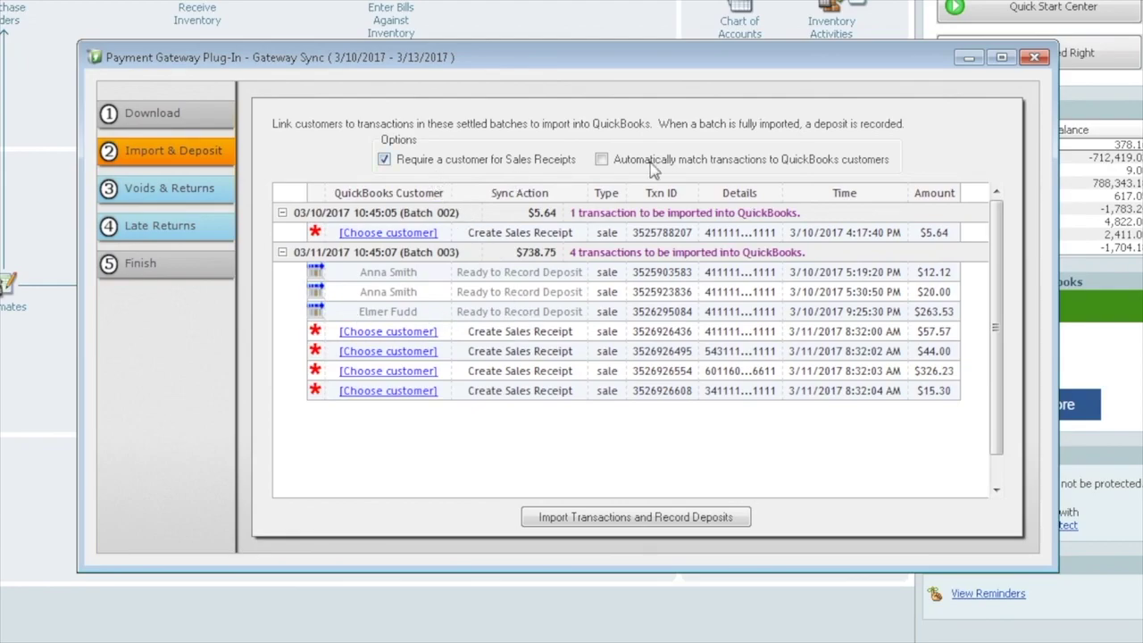
# Auto-match the downloaded transactions to existing customers and accept the four matches.
pyautogui.click(602, 160)
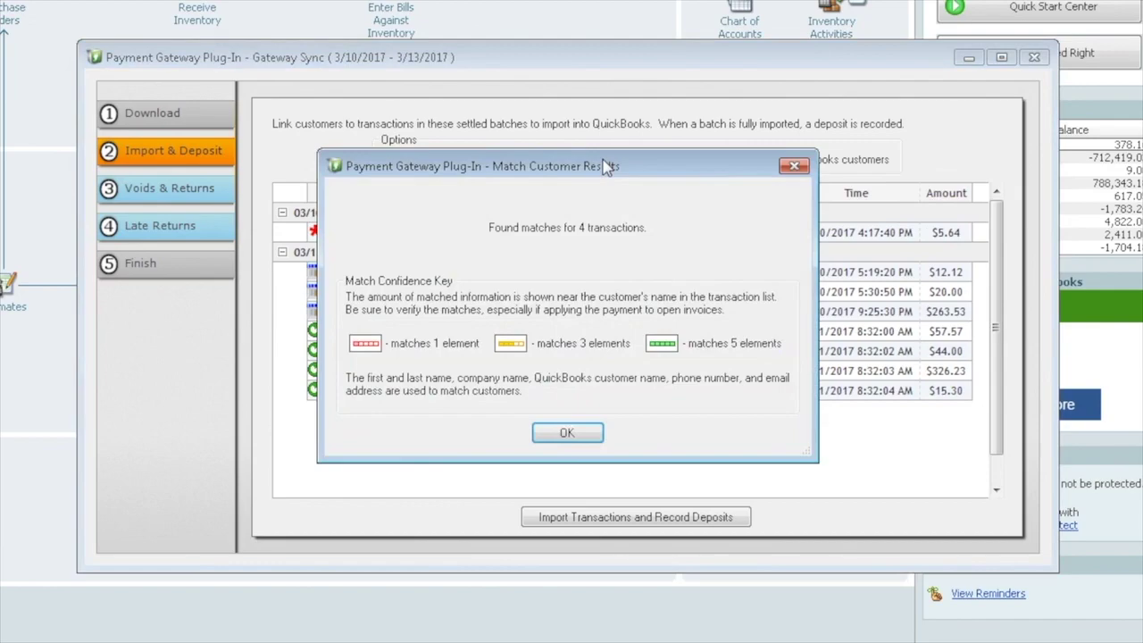
pyautogui.click(566, 433)
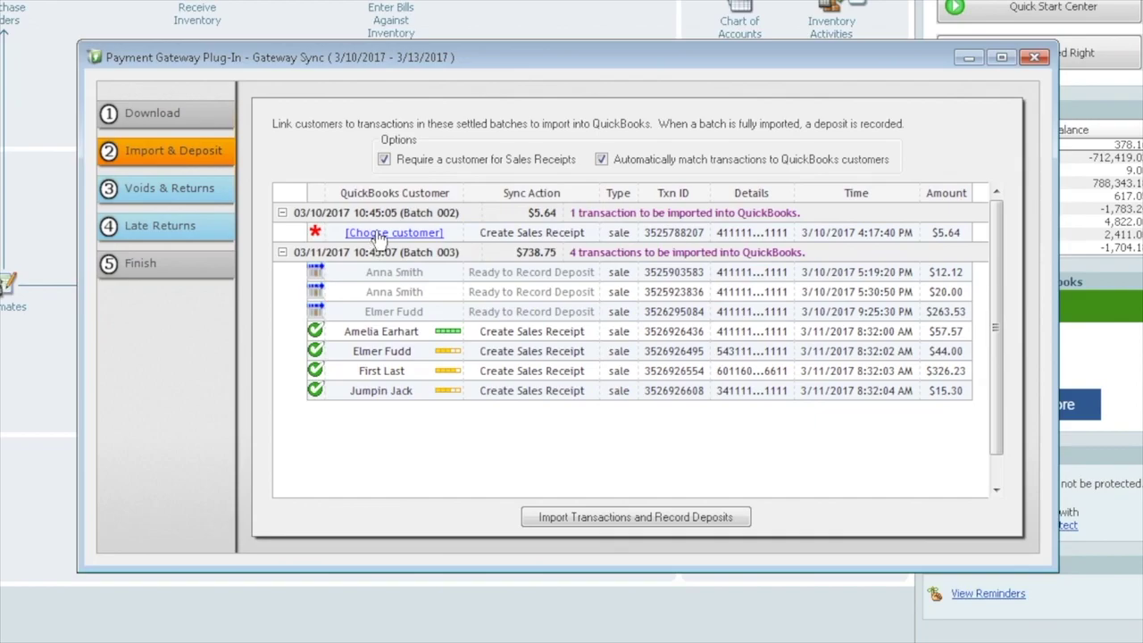
# Search the existing customer list for the unmatched $5.64 sale; no match found.
pyautogui.click(377, 236)
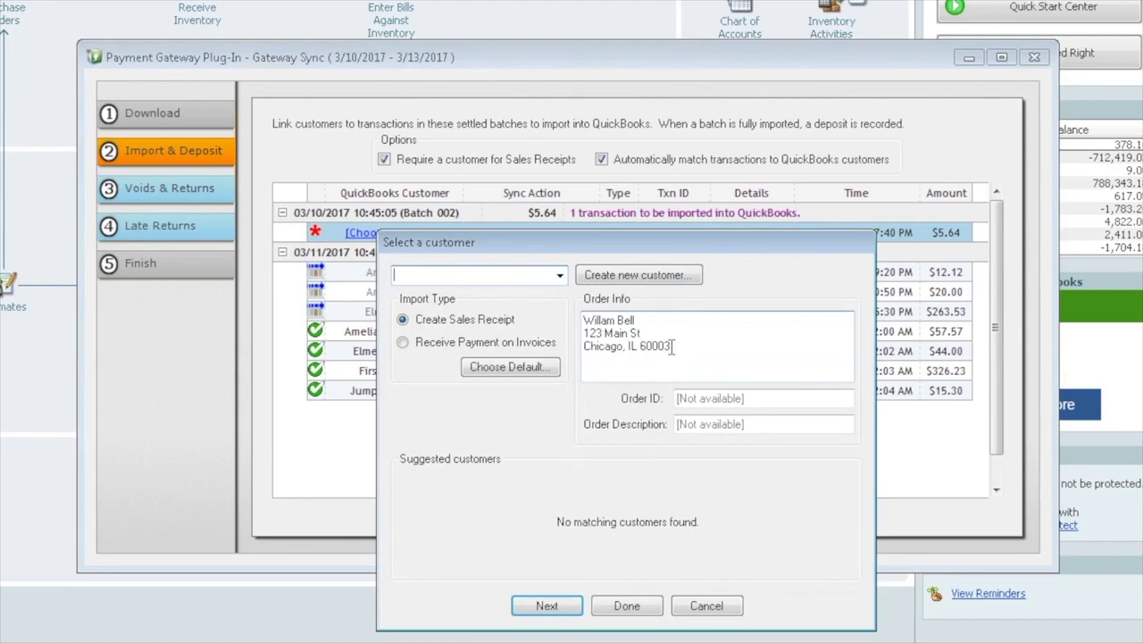
pyautogui.click(560, 277)
pyautogui.moveTo(560, 332); pyautogui.dragTo(566, 427)
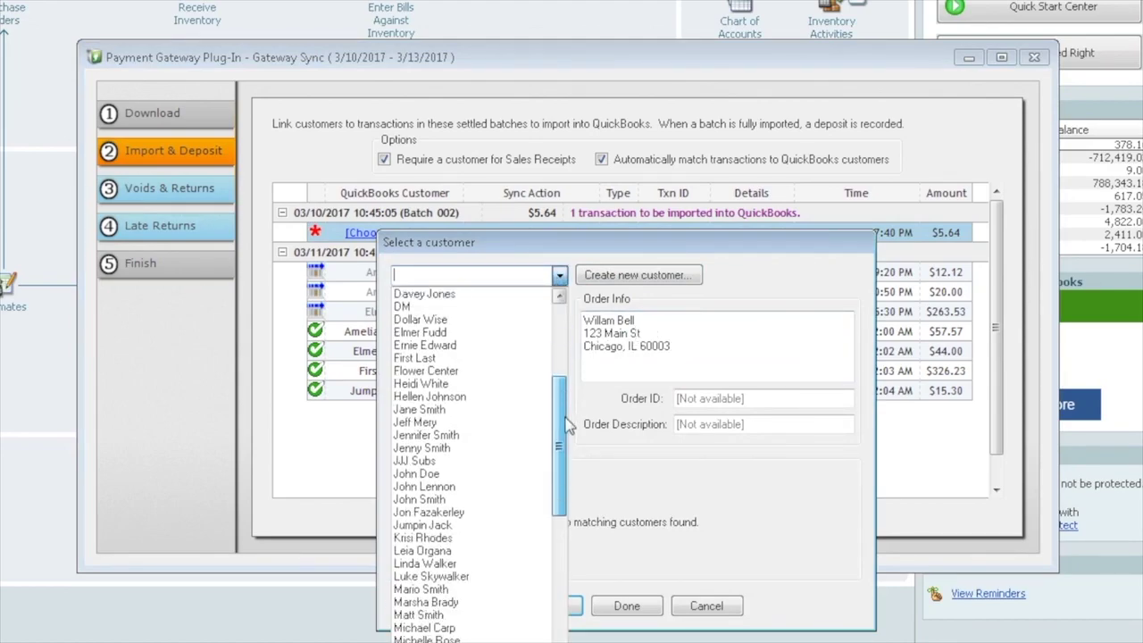
pyautogui.scroll(-6, 554, 474)
pyautogui.scroll(-3, 551, 500)
pyautogui.scroll(1, 548, 506)
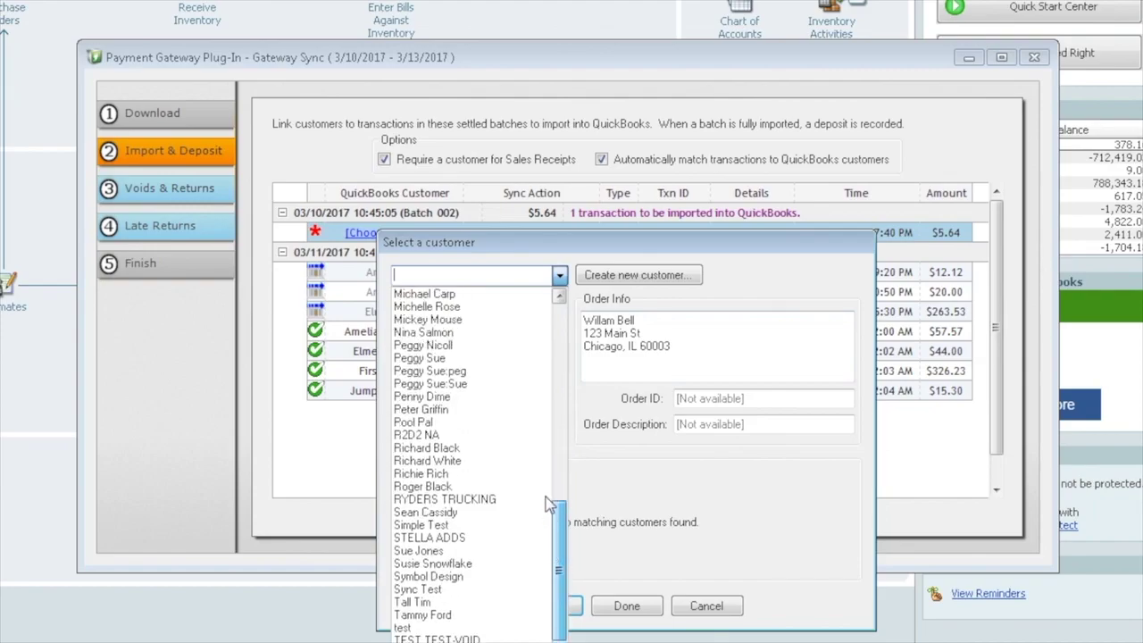
pyautogui.scroll(12, 549, 506)
pyautogui.scroll(3, 549, 500)
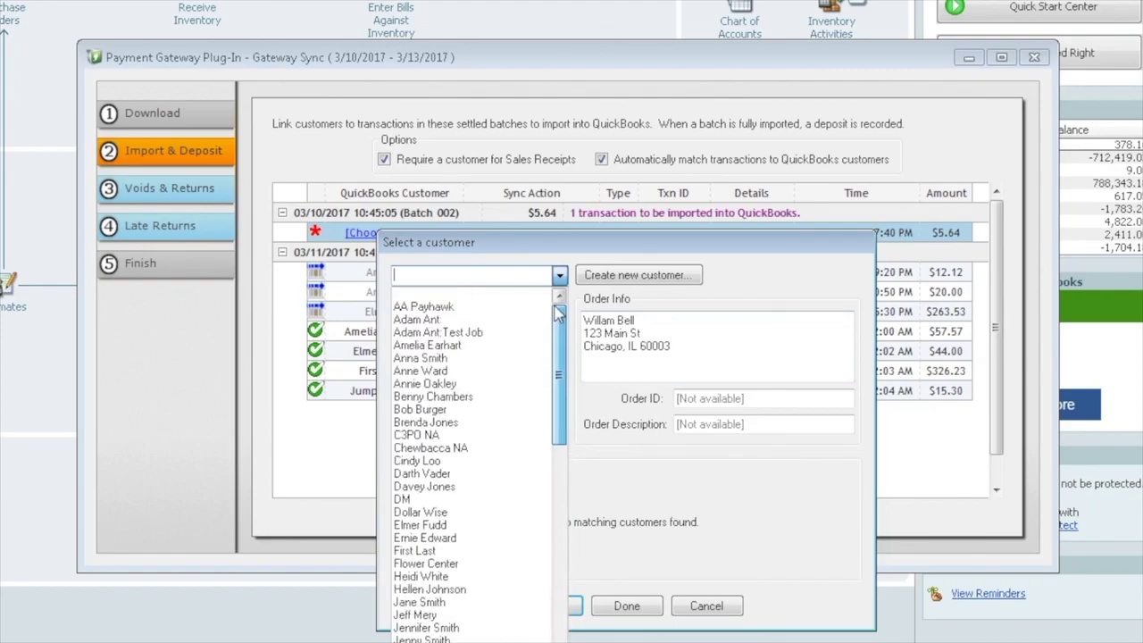
pyautogui.click(623, 280)
# Create a new customer from the order's billing details and apply the sale to invoices.
pyautogui.click(616, 276)
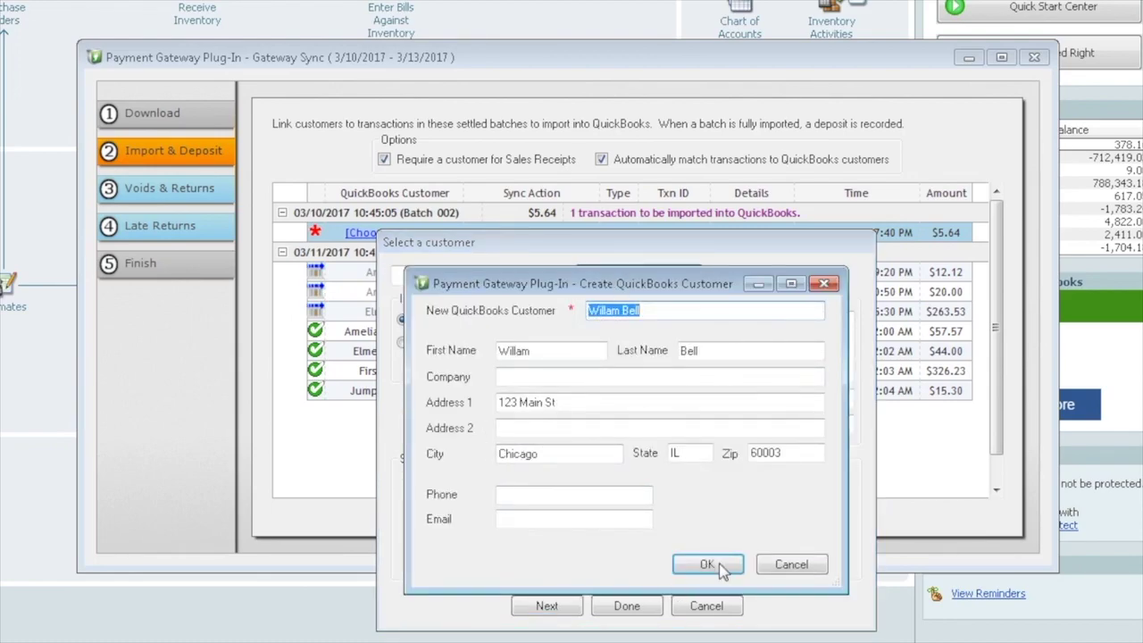
pyautogui.click(715, 564)
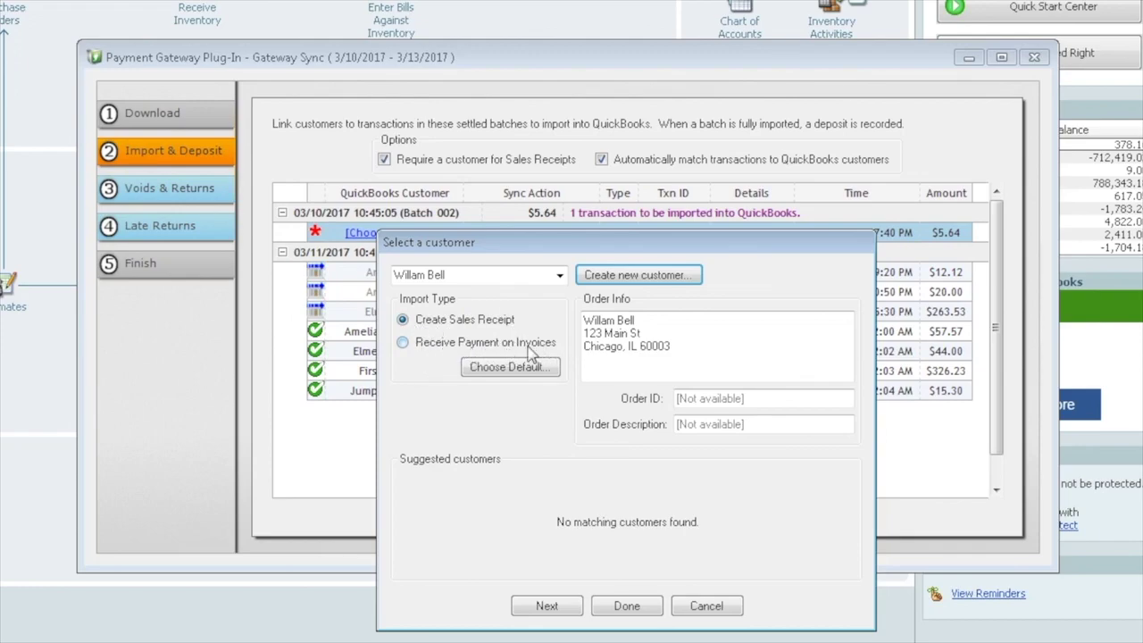
pyautogui.click(403, 344)
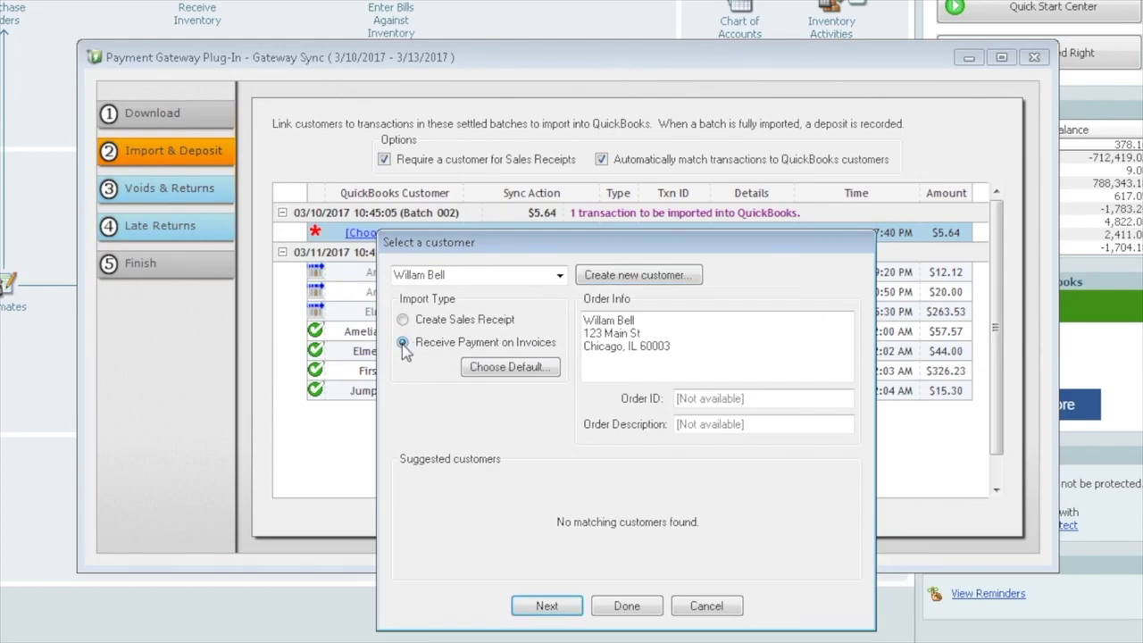
# Make Receiving Payment on Invoices the default import type and assign the $5.64 sale's new customer.
pyautogui.click(508, 370)
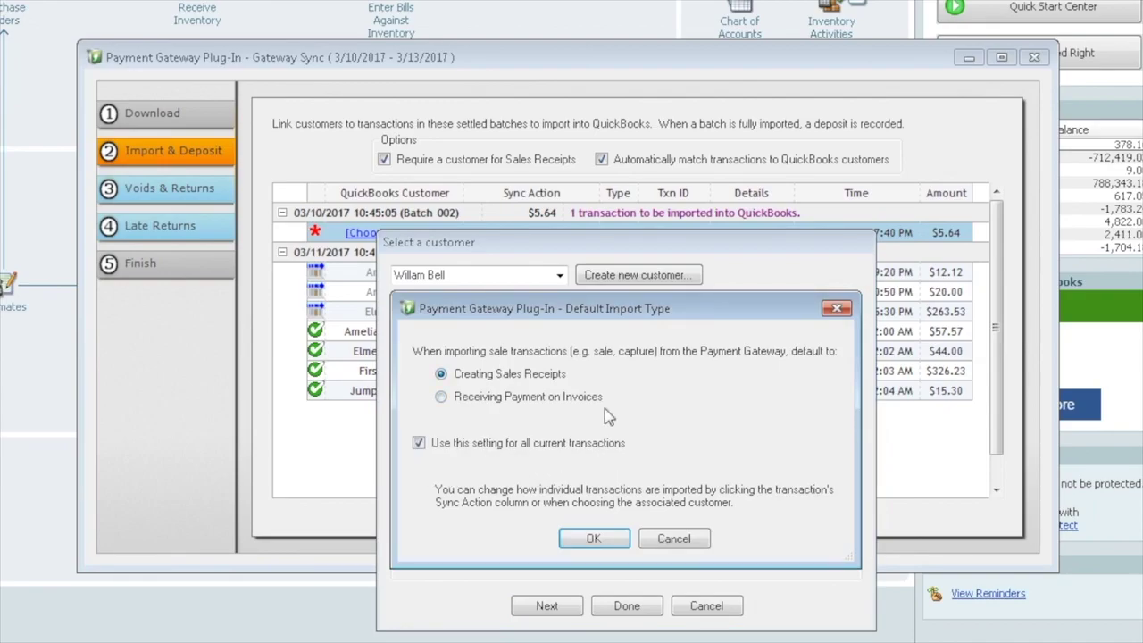
pyautogui.click(441, 398)
pyautogui.click(600, 541)
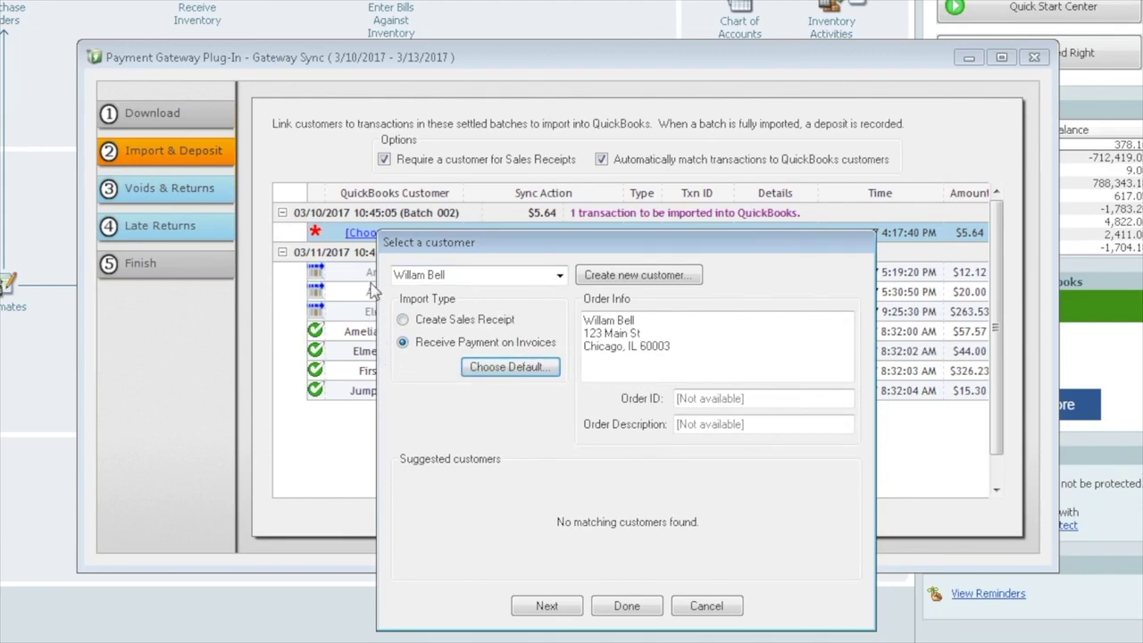
pyautogui.click(639, 607)
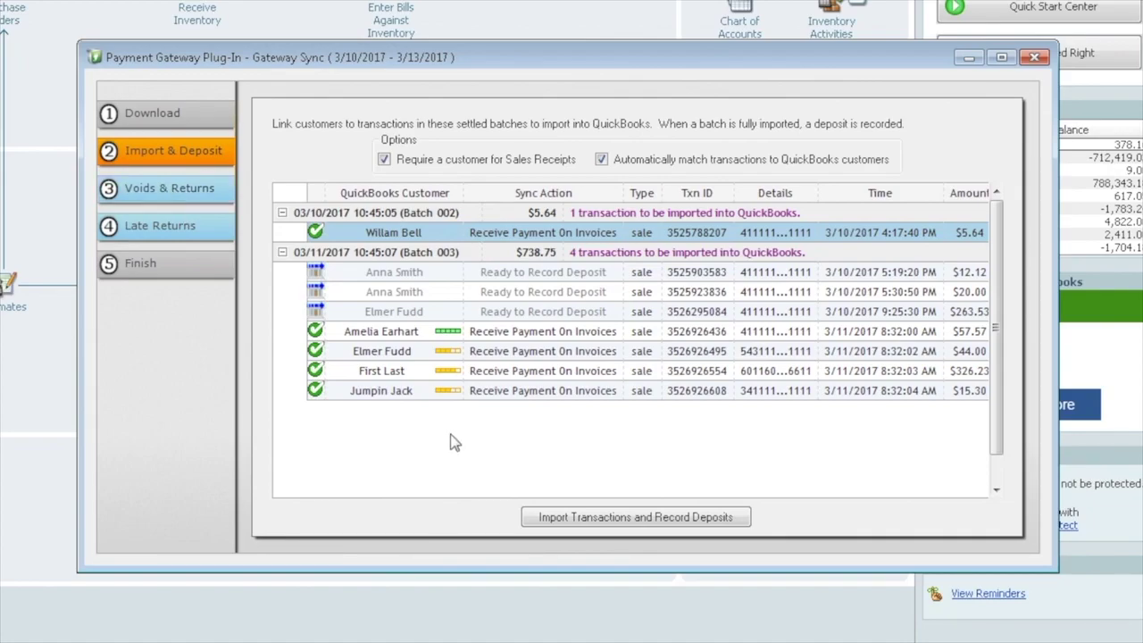
# Import the five transactions, record both batch deposits, and acknowledge the sync results.
pyautogui.click(630, 518)
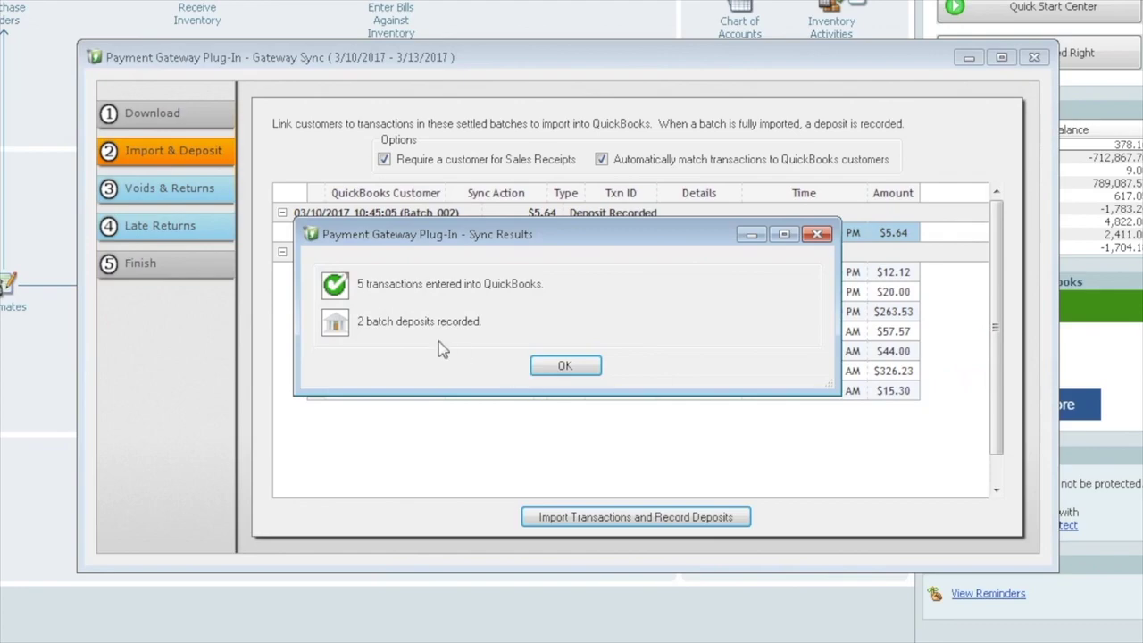
pyautogui.click(576, 370)
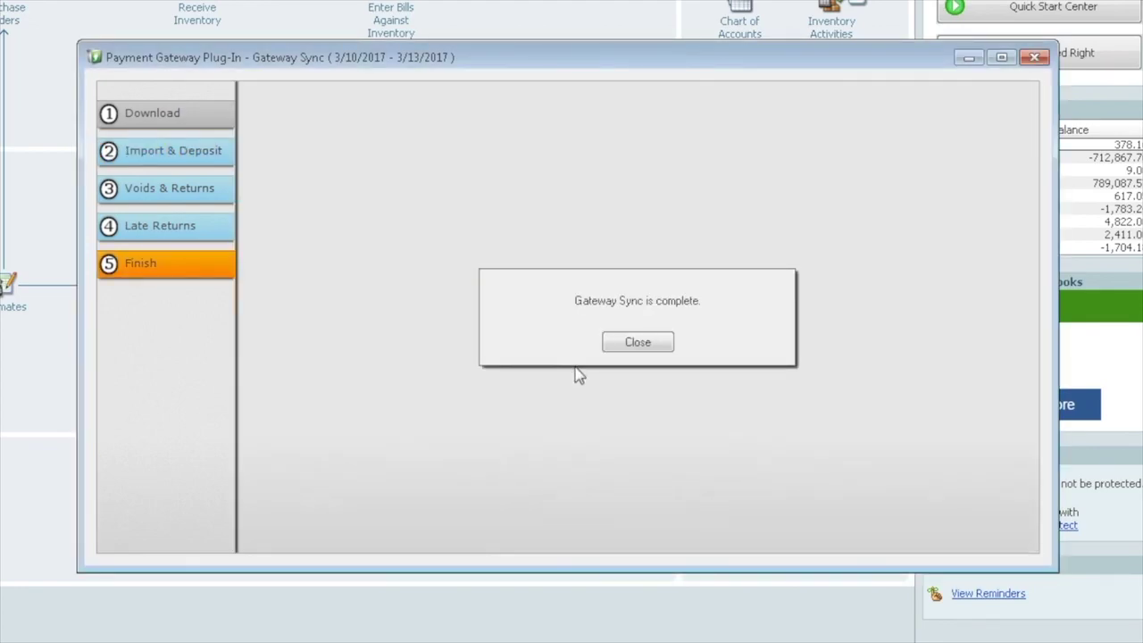
# Close the completed Gateway Sync and return to the Home page.
pyautogui.click(649, 347)
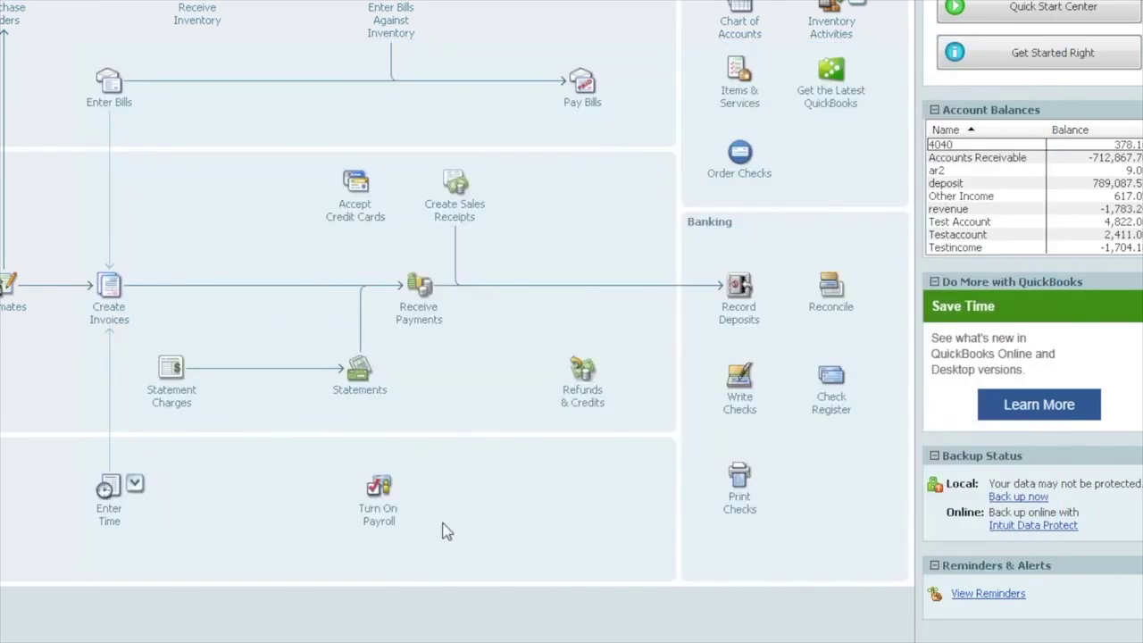